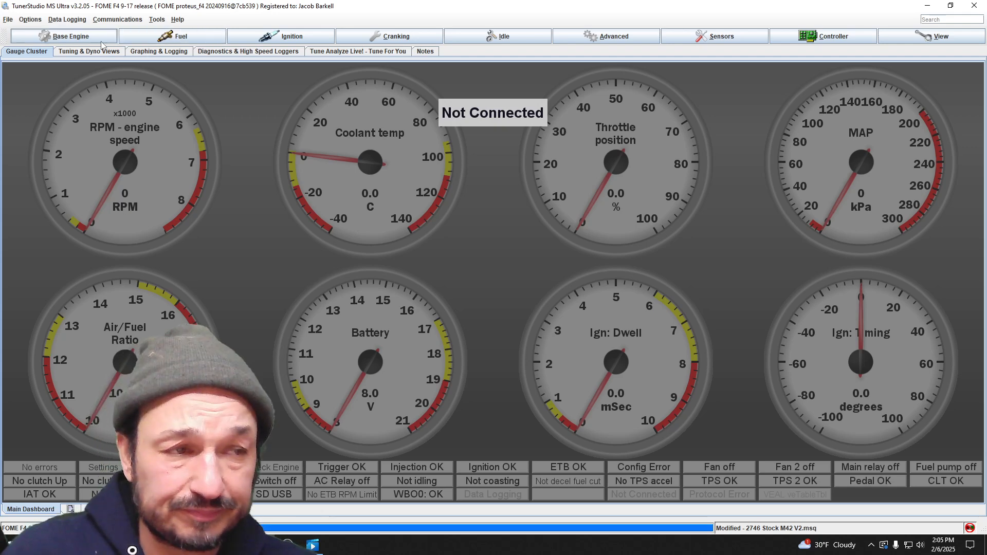
# - Open the Injection configuration settings for the fuel system
pyautogui.click(68, 40)
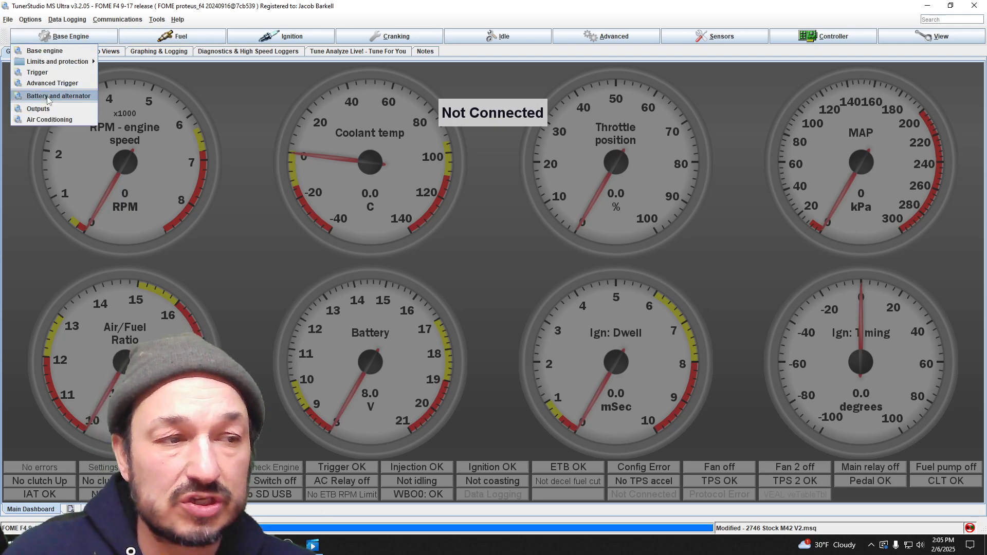
pyautogui.moveTo(157, 43)
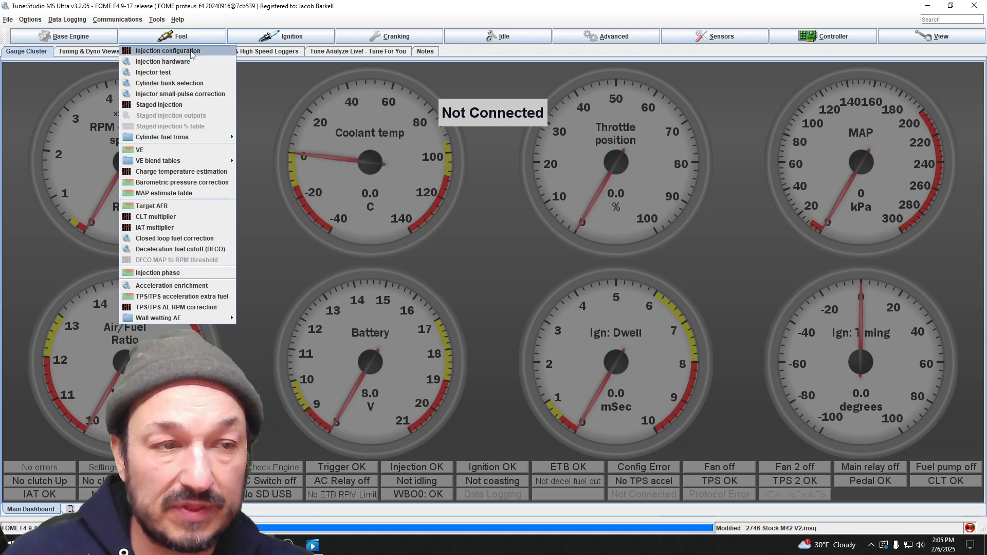
pyautogui.click(164, 51)
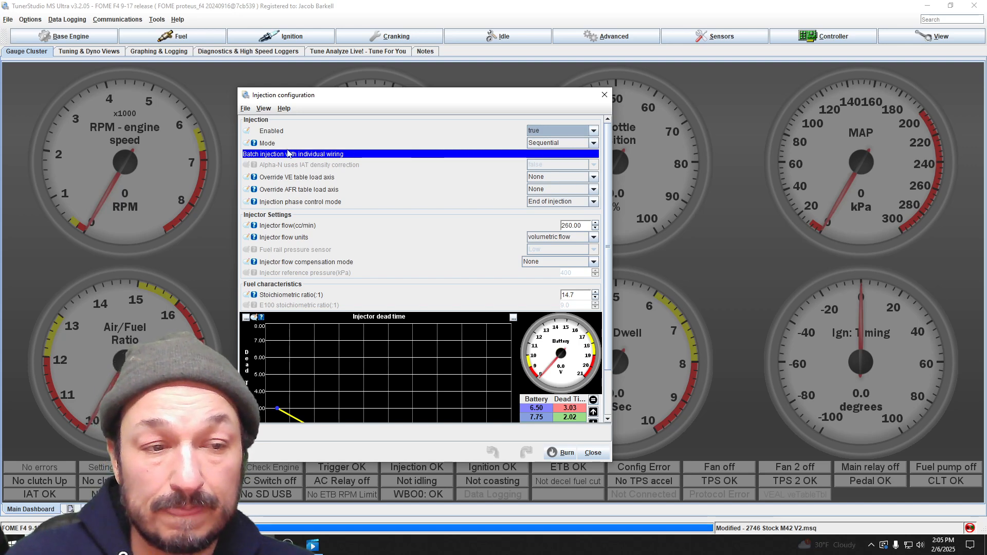
# - Set injection Enabled to false, and restore it to true
pyautogui.click(595, 133)
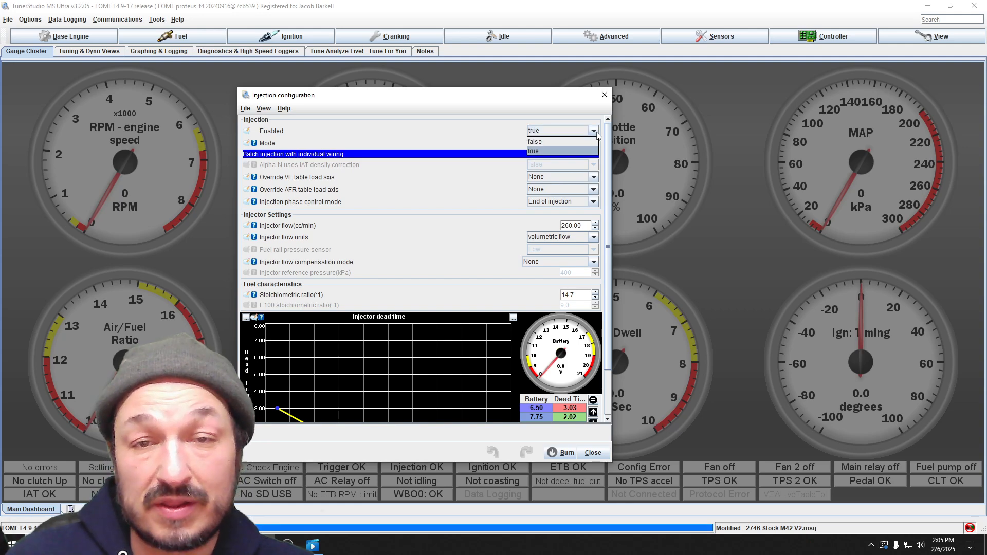
pyautogui.click(595, 132)
pyautogui.click(594, 133)
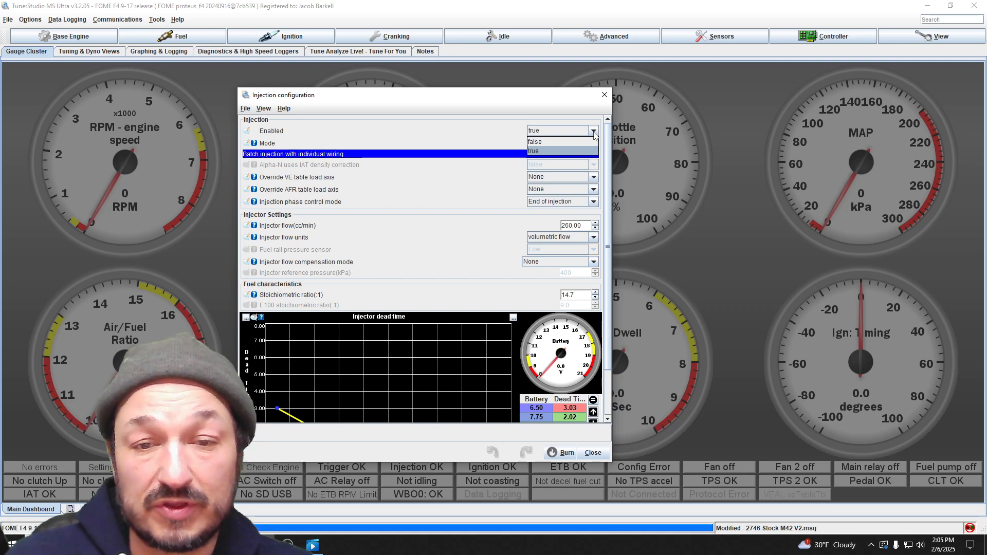
pyautogui.click(571, 142)
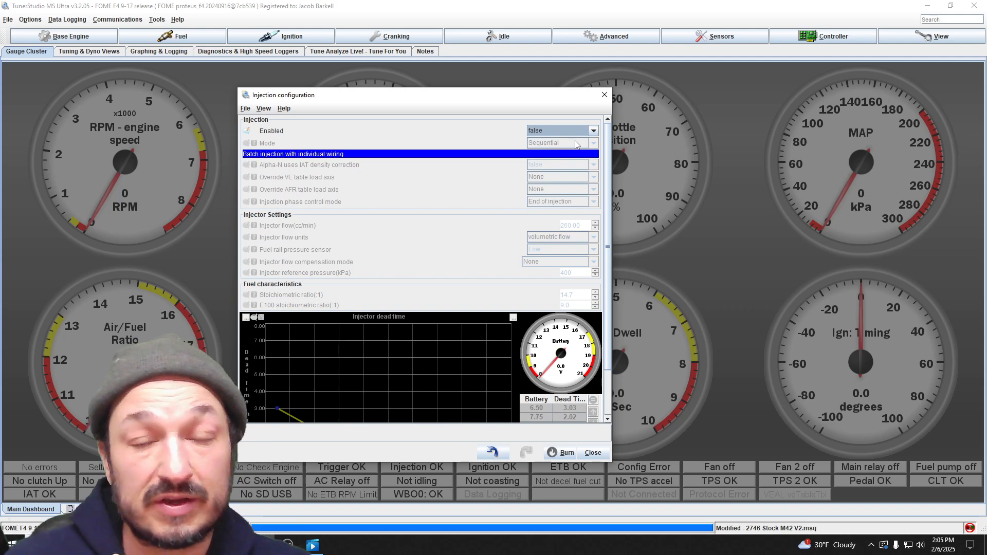
pyautogui.click(596, 132)
pyautogui.click(550, 151)
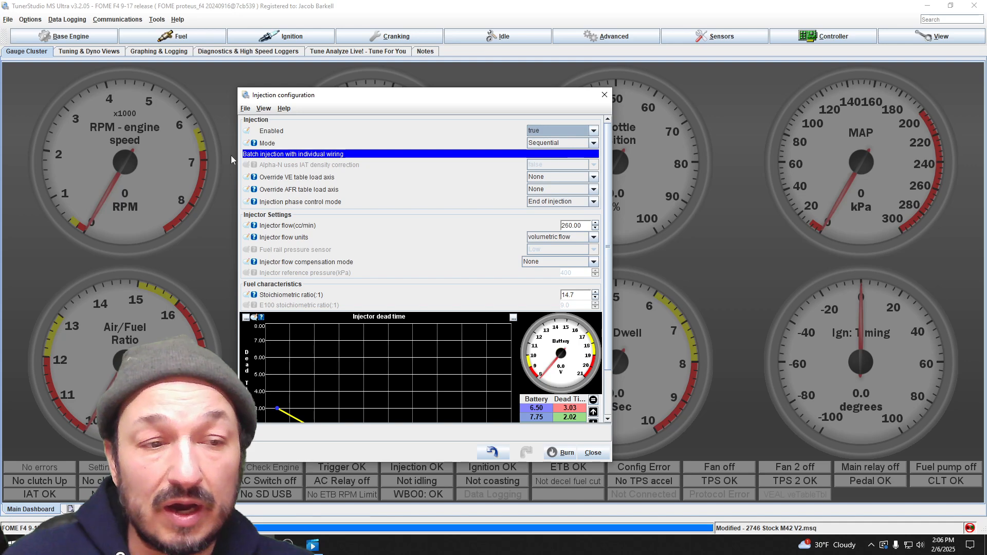
# - Look through the available injection modes and keep Sequential selected
pyautogui.click(594, 144)
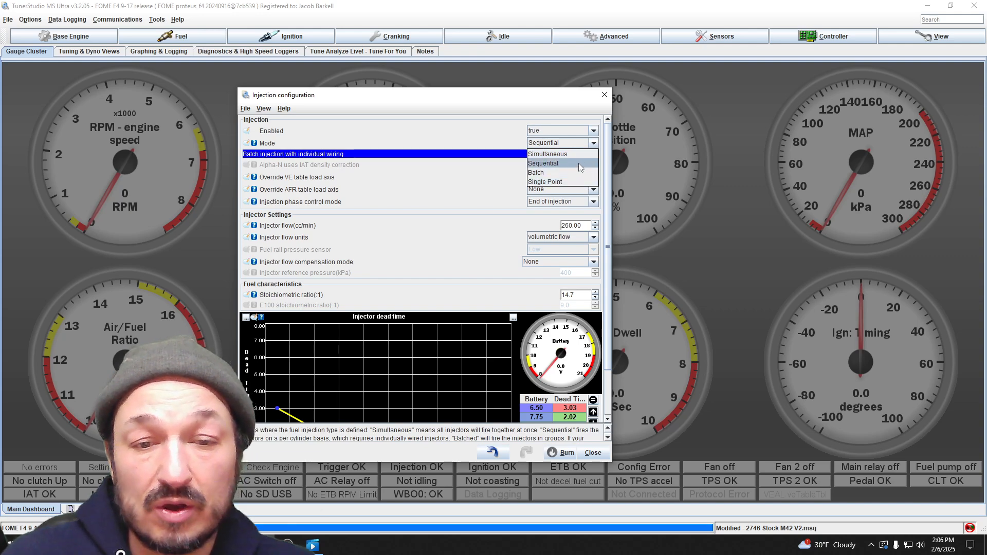
pyautogui.click(551, 167)
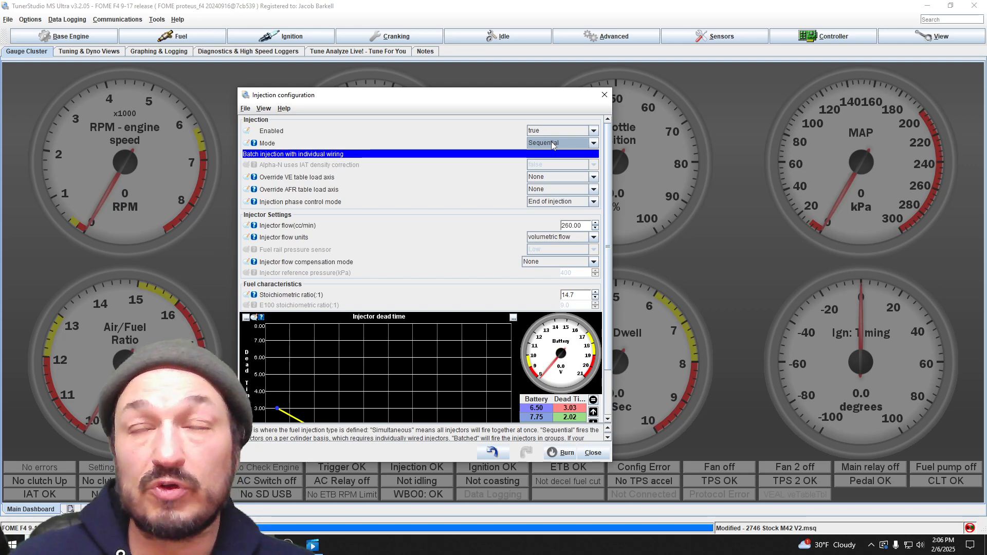
pyautogui.click(583, 146)
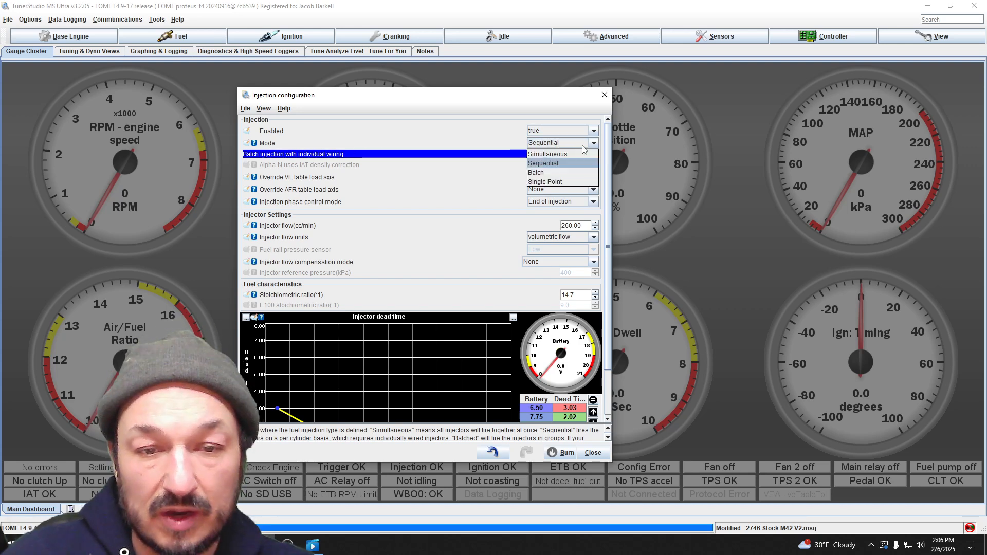
pyautogui.click(560, 166)
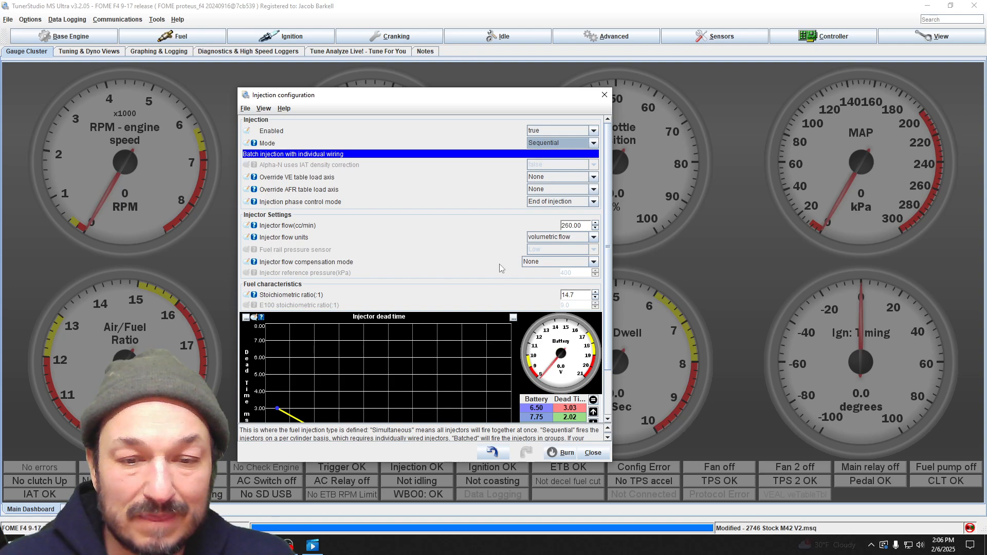
# - Review the injector flow units and flow compensation mode options, keeping volumetric flow and None
pyautogui.click(595, 239)
pyautogui.click(595, 239)
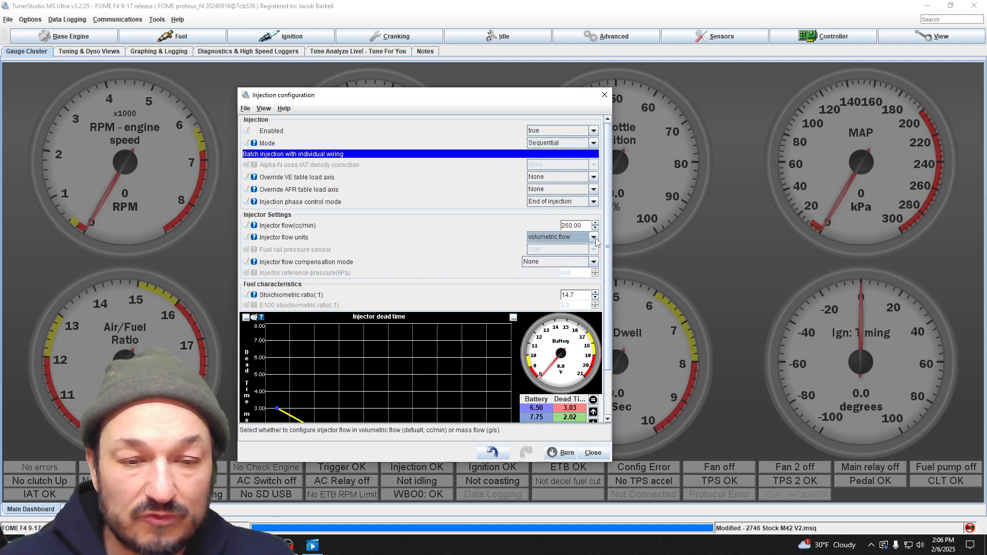
pyautogui.scroll(-2, 612, 259)
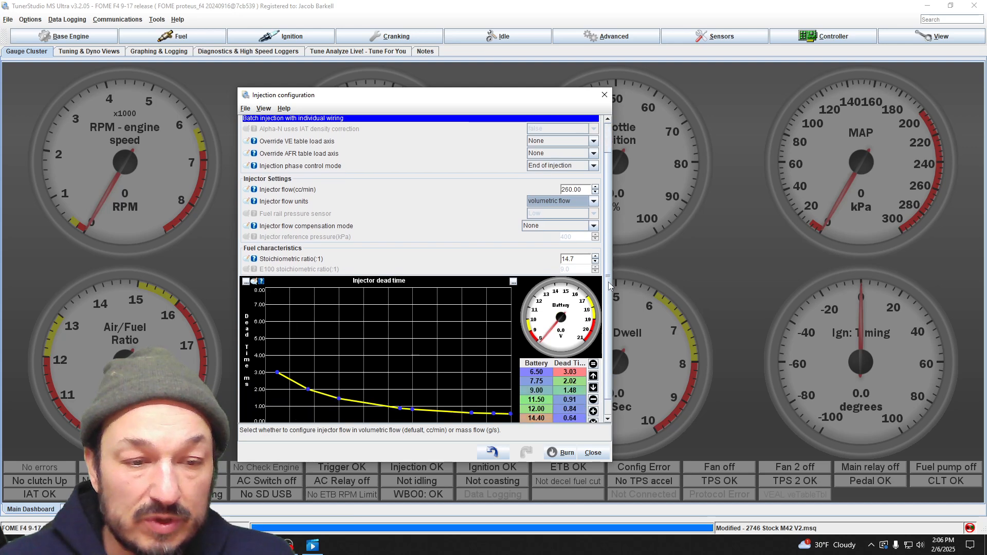
pyautogui.click(594, 227)
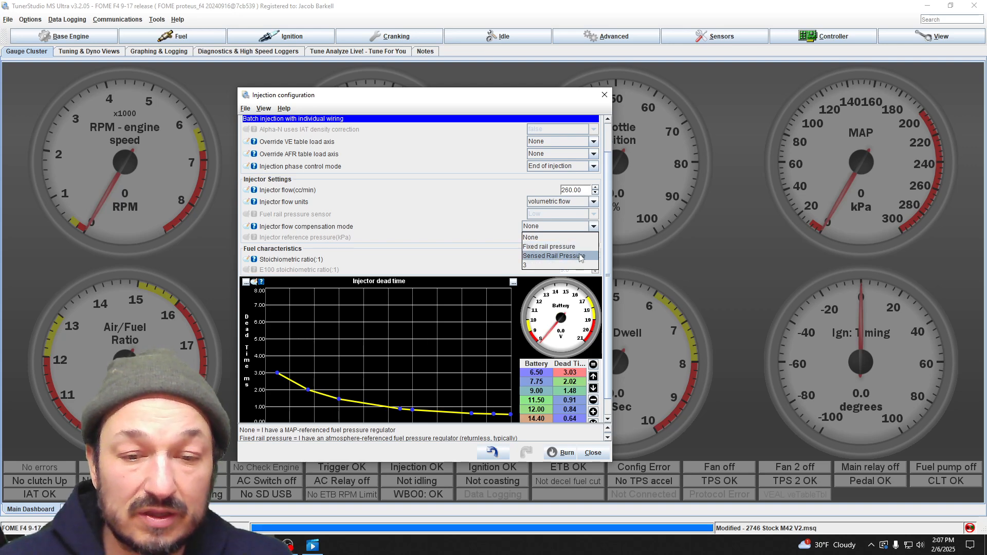
pyautogui.click(560, 239)
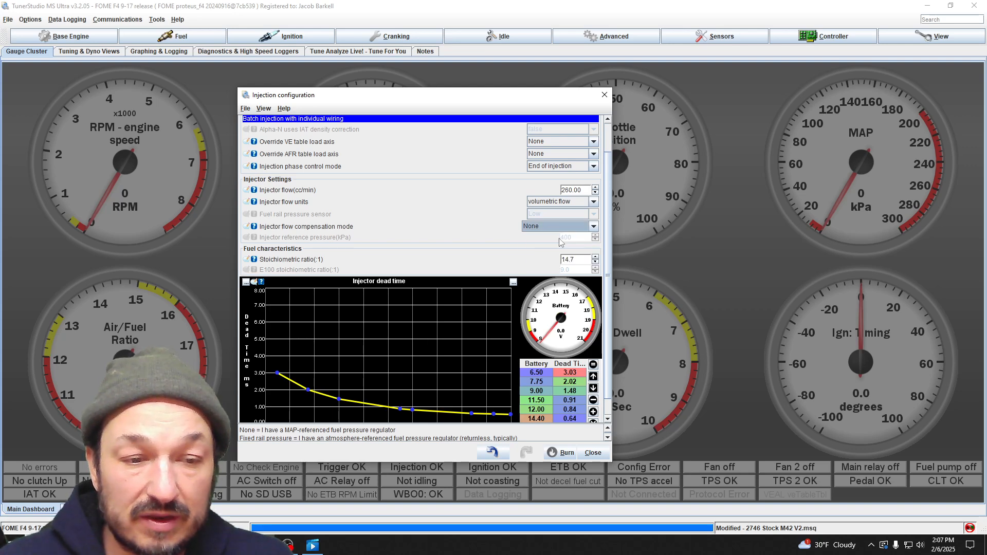
pyautogui.click(594, 227)
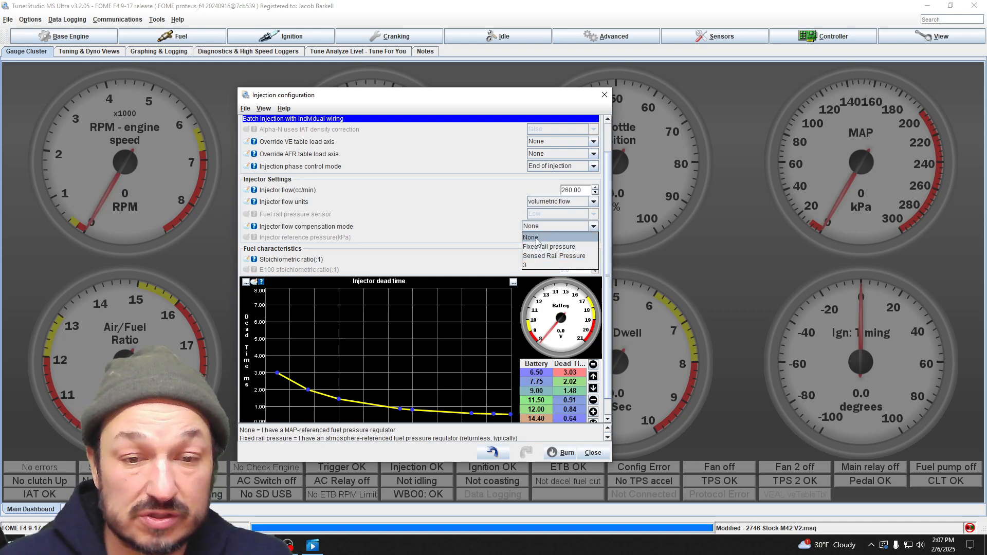
pyautogui.click(594, 227)
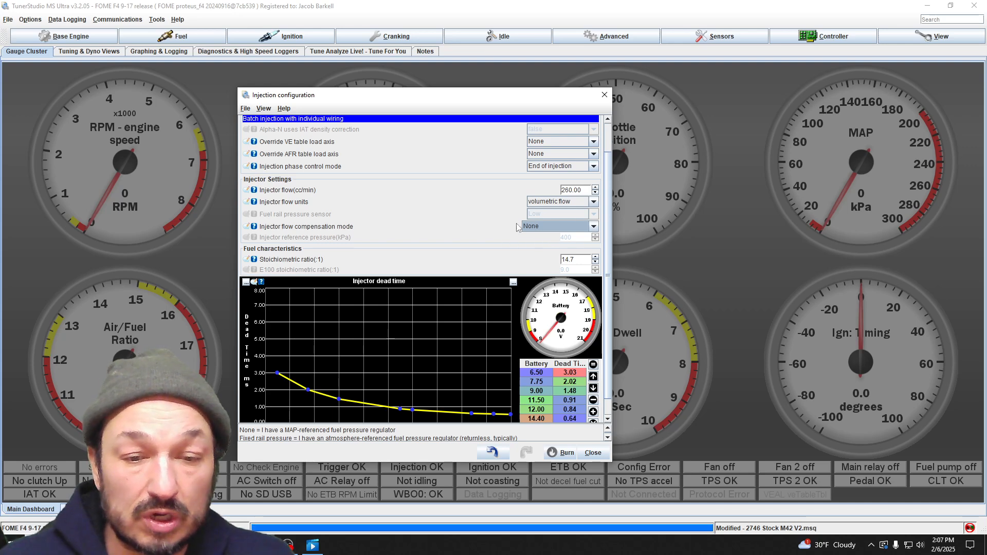
# - Read the help on the primary fuel's stoichiometric ratio and select its value
pyautogui.scroll(-1, 501, 282)
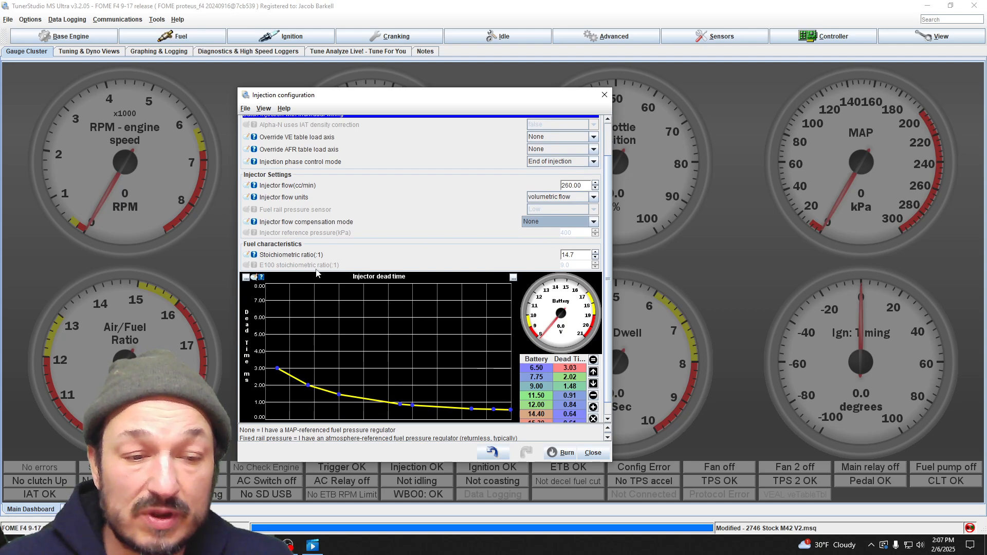
pyautogui.click(254, 256)
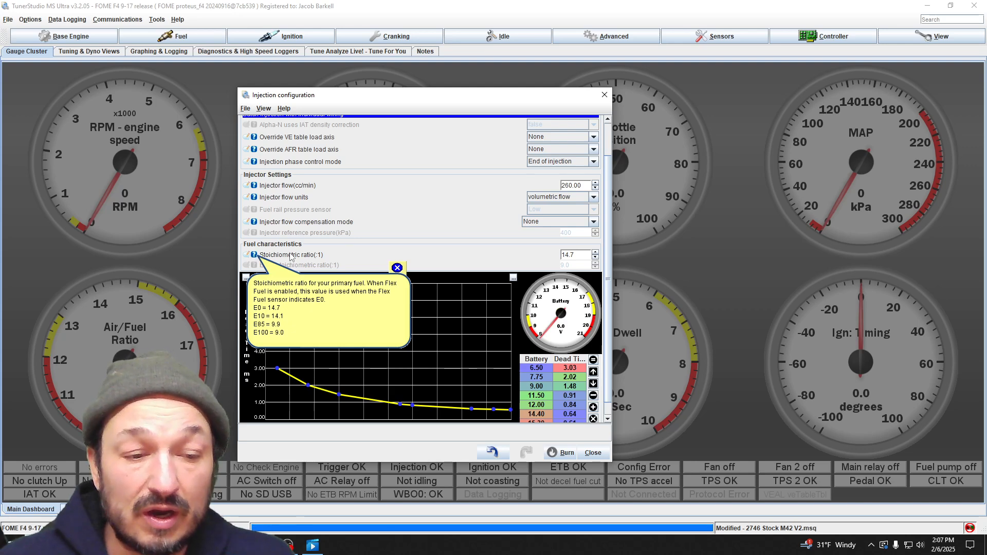
pyautogui.click(581, 255)
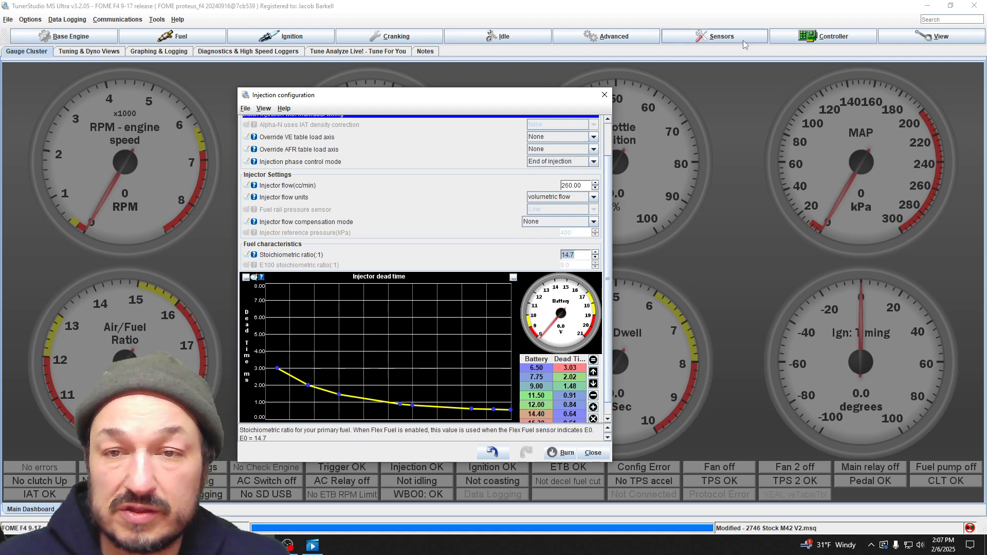
pyautogui.click(719, 36)
pyautogui.click(703, 315)
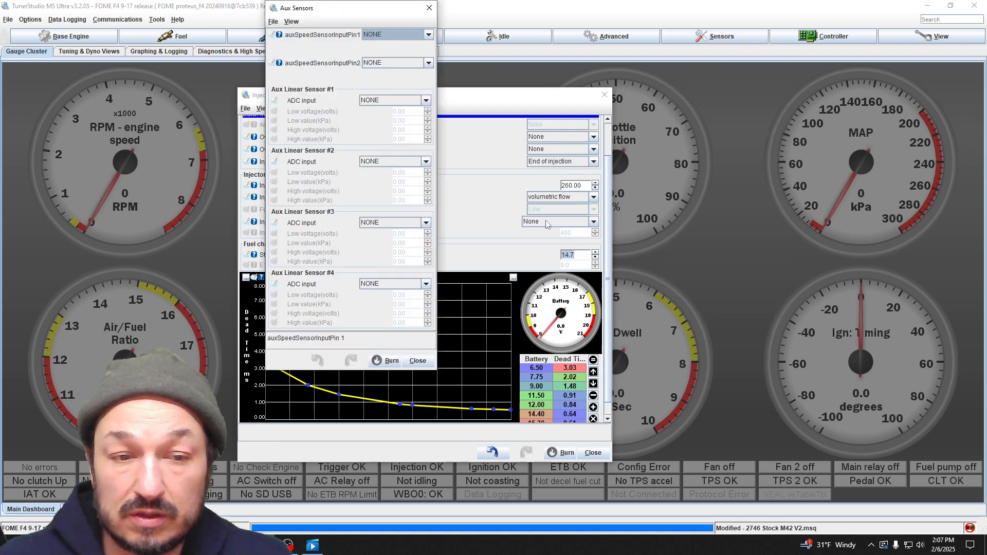
pyautogui.click(431, 5)
# - Assign the flex fuel sensor to Digital 2 in the miscellaneous sensor inputs, and close that dialog
pyautogui.click(756, 37)
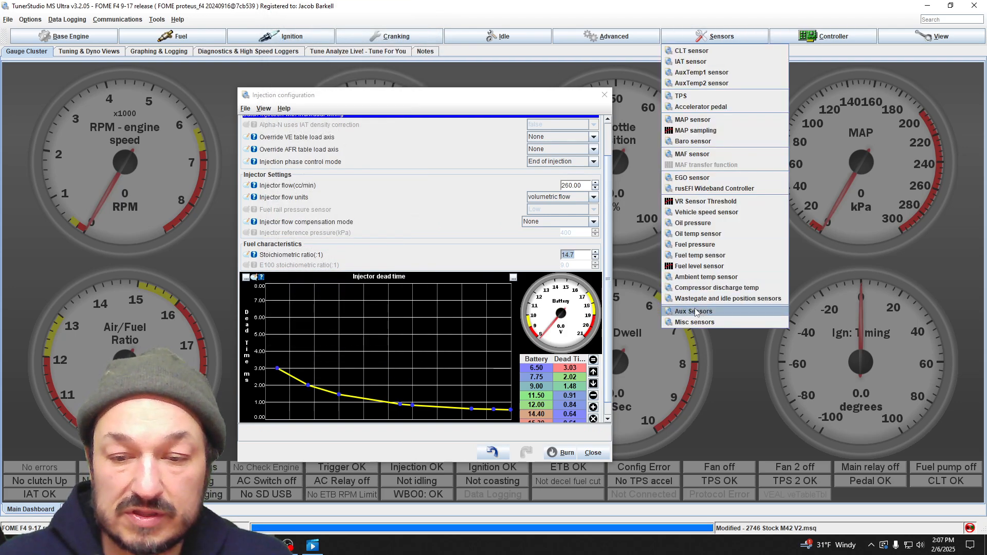
pyautogui.click(720, 324)
pyautogui.click(395, 208)
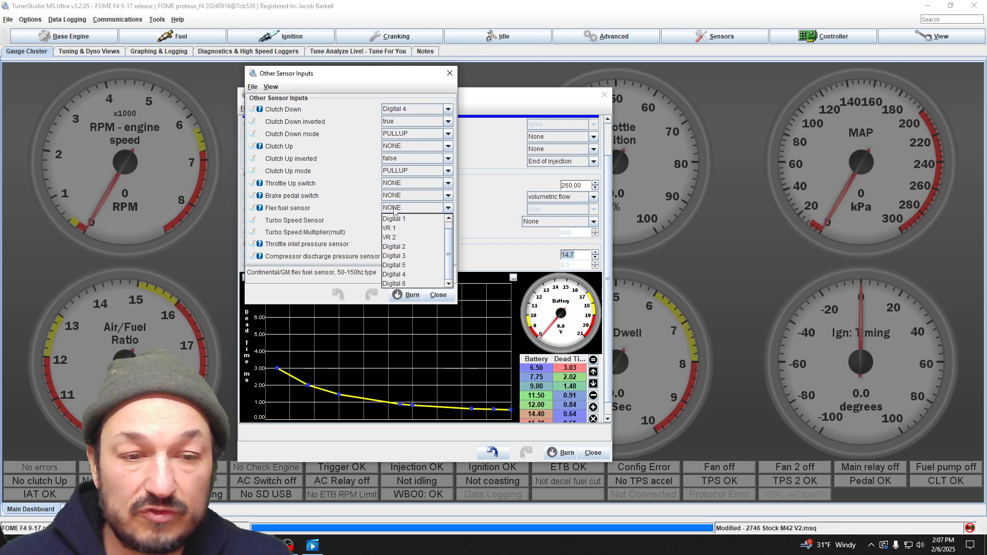
pyautogui.click(415, 246)
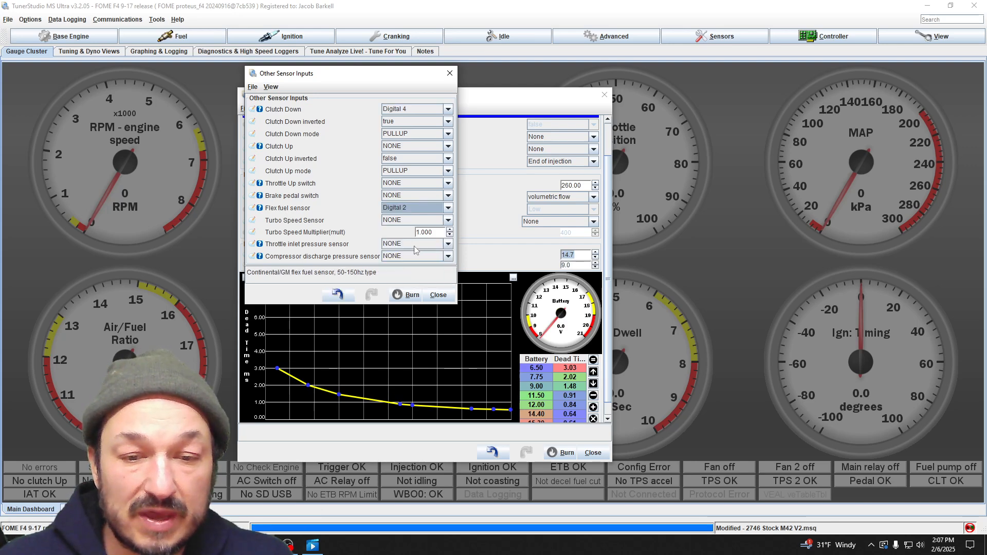
pyautogui.moveTo(354, 73); pyautogui.dragTo(843, 121)
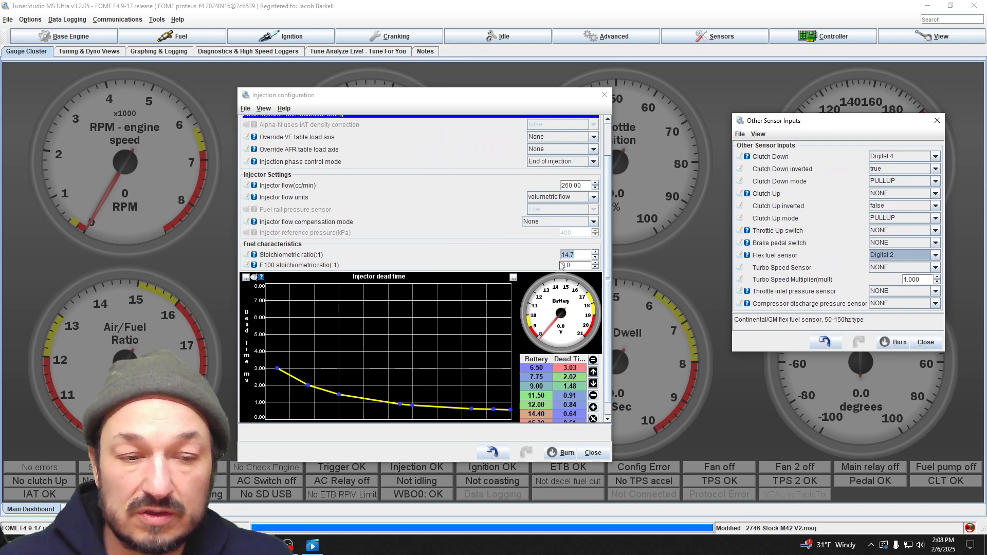
pyautogui.click(907, 264)
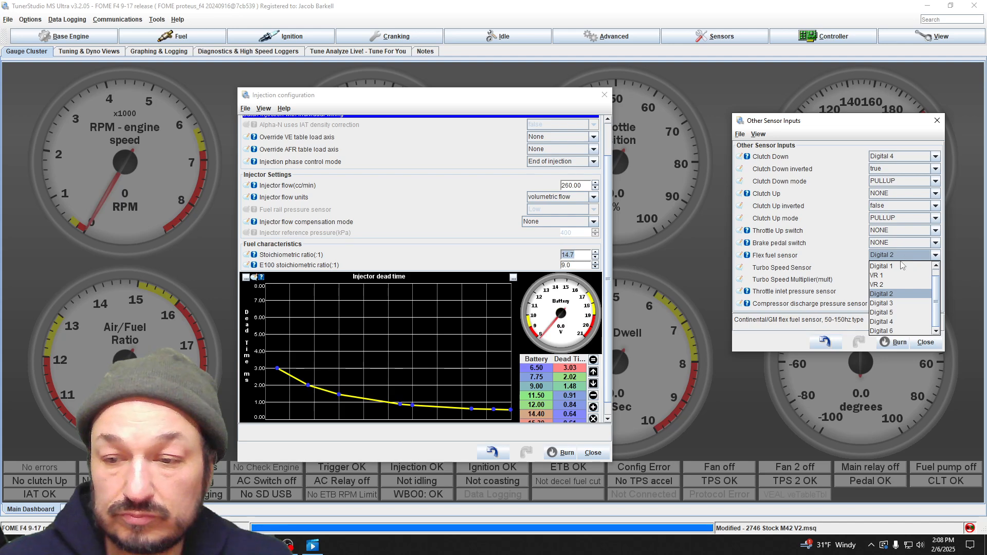
pyautogui.click(905, 259)
pyautogui.click(926, 342)
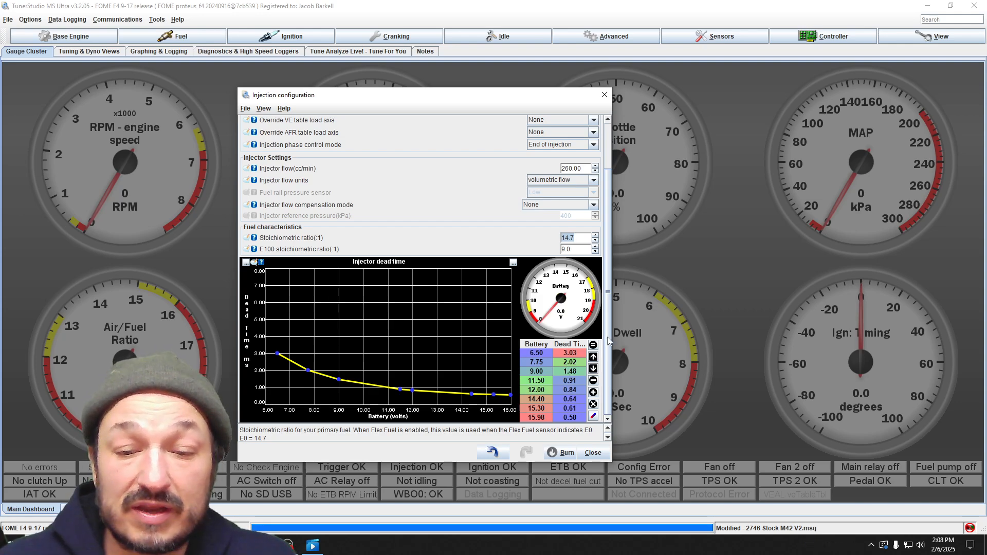
# - Examine the fuel characteristics and injector dead time table, and close the injection configuration
pyautogui.moveTo(608, 342); pyautogui.dragTo(609, 315)
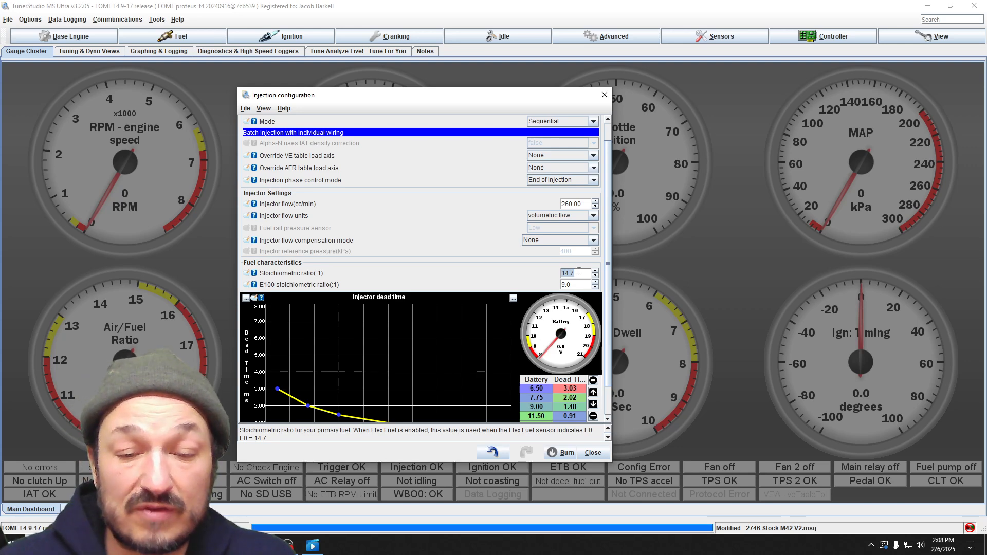
pyautogui.scroll(-3, 579, 273)
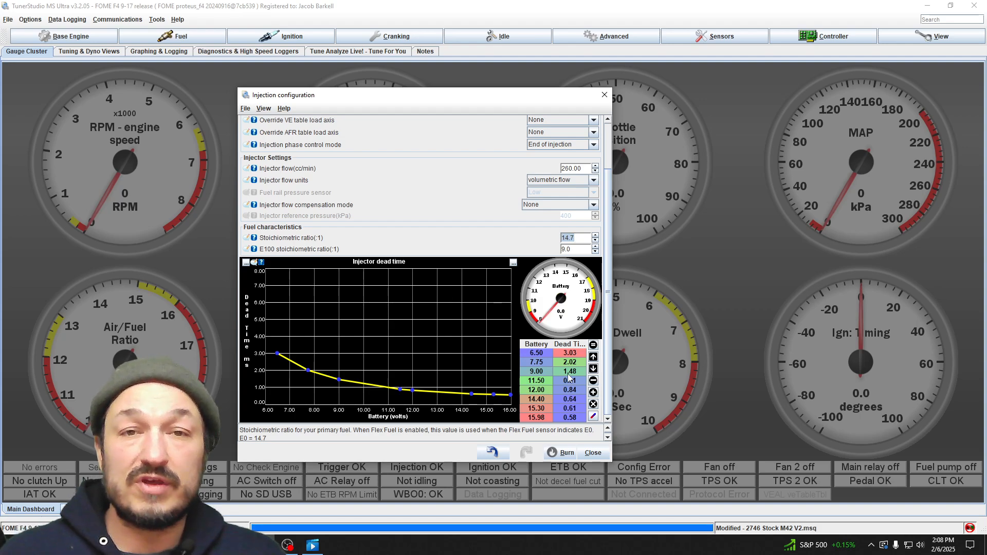
pyautogui.click(605, 95)
# - Open the injection hardware settings and move the Injector Outputs dialog clear for viewing
pyautogui.click(174, 36)
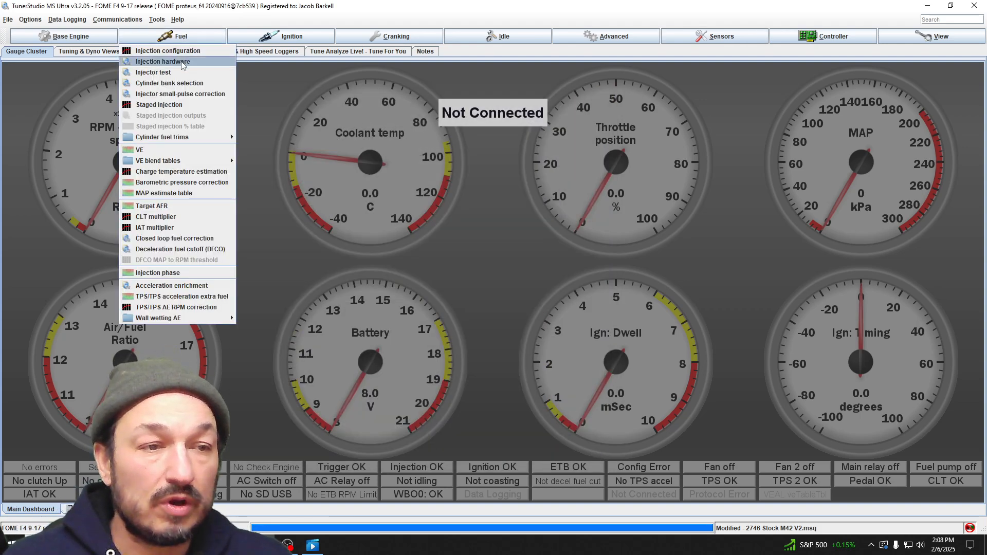
pyautogui.click(184, 62)
pyautogui.moveTo(323, 128); pyautogui.dragTo(484, 141)
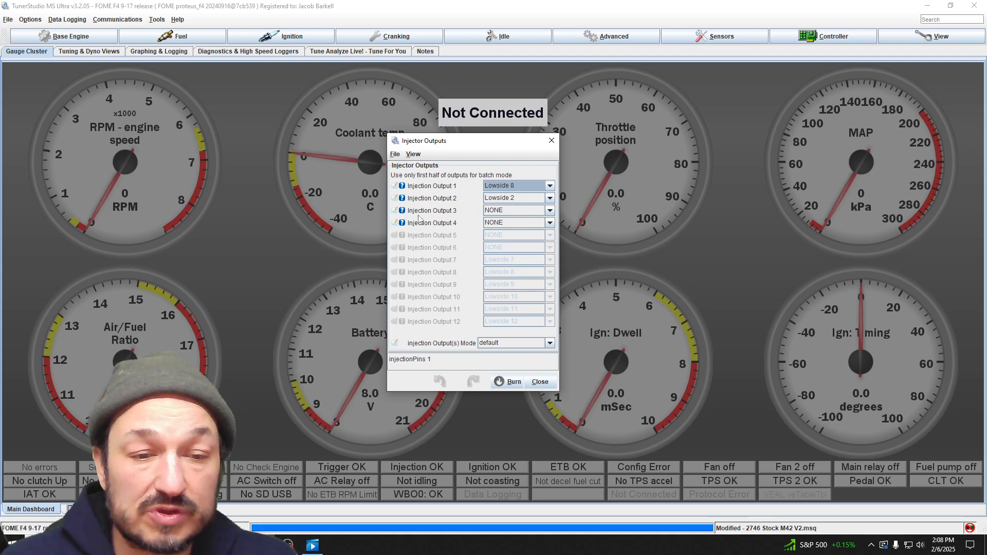
# - Raise the number of cylinders to 5 in Base Engine Settings, restore it to 4, and close those settings
pyautogui.click(87, 40)
pyautogui.click(76, 55)
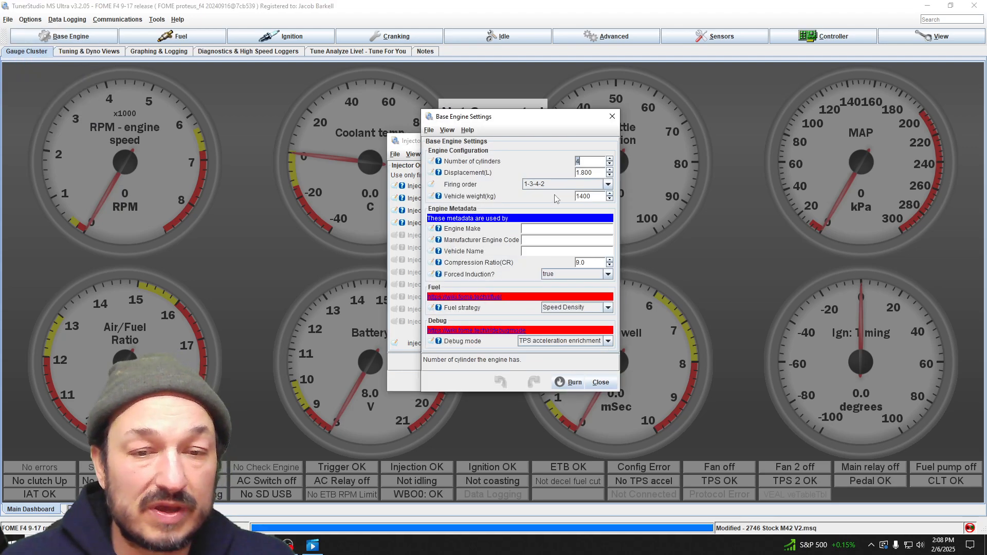
pyautogui.moveTo(576, 122); pyautogui.dragTo(241, 135)
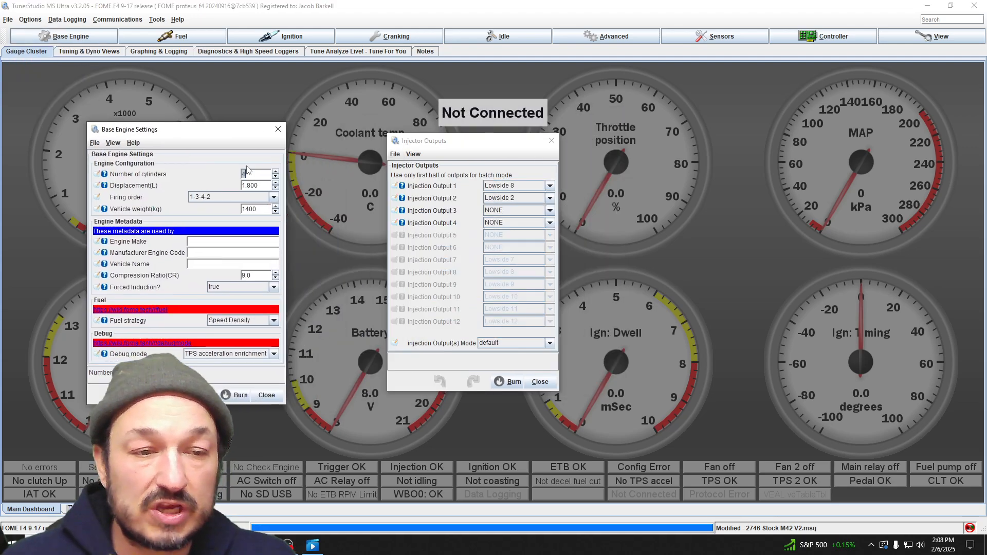
pyautogui.click(275, 173)
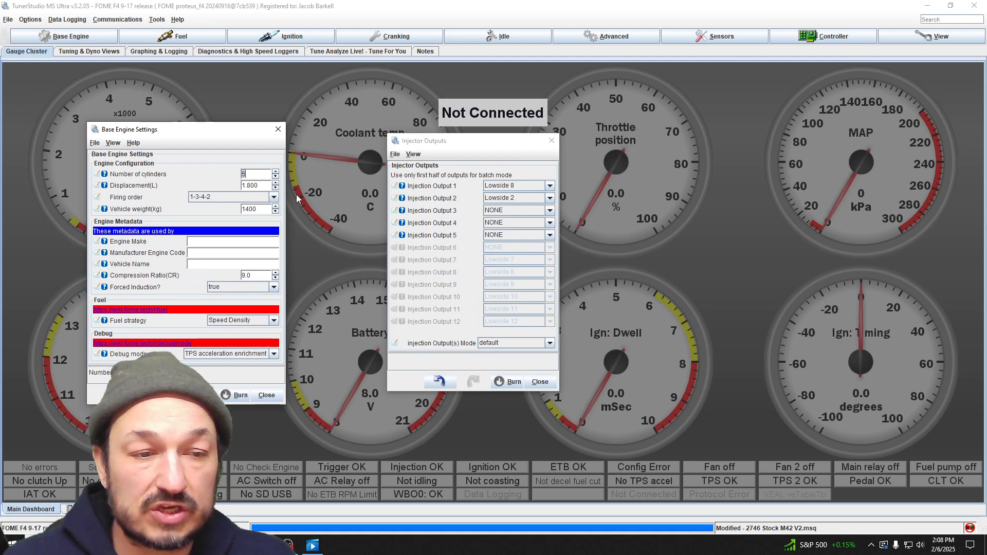
pyautogui.click(275, 177)
pyautogui.click(279, 129)
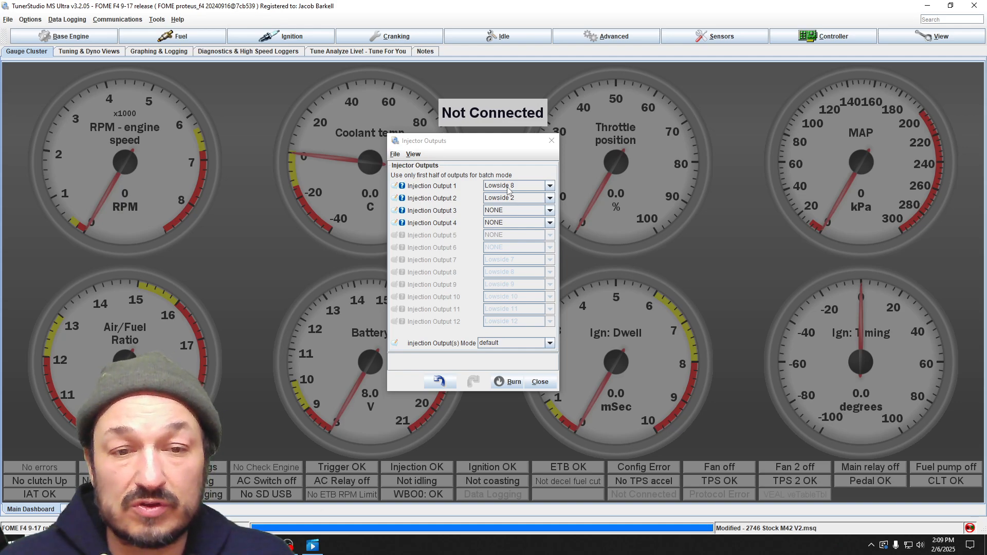
# - Close the injector outputs, and examine the injector test's iteration, on-time and off-time settings before closing it
pyautogui.click(552, 141)
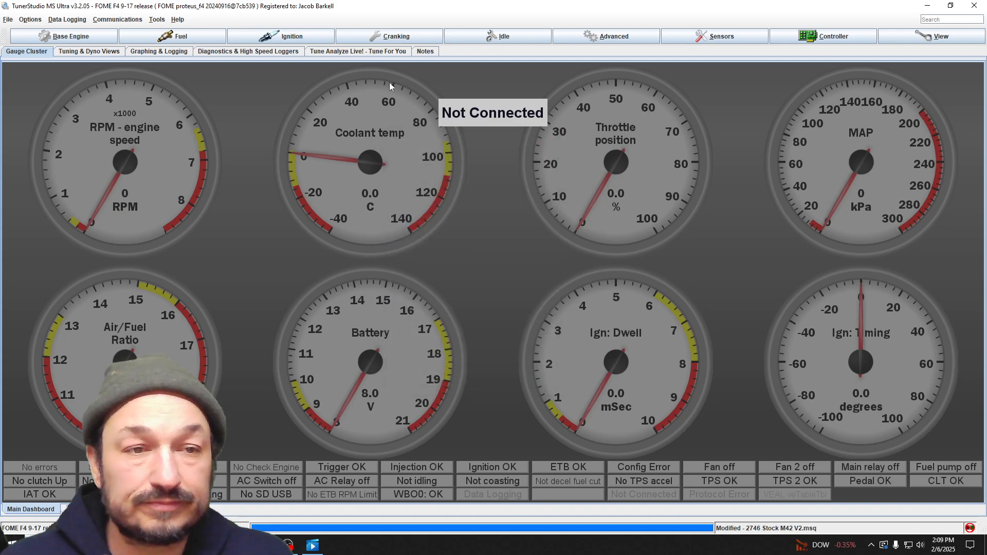
pyautogui.click(262, 37)
pyautogui.moveTo(181, 36)
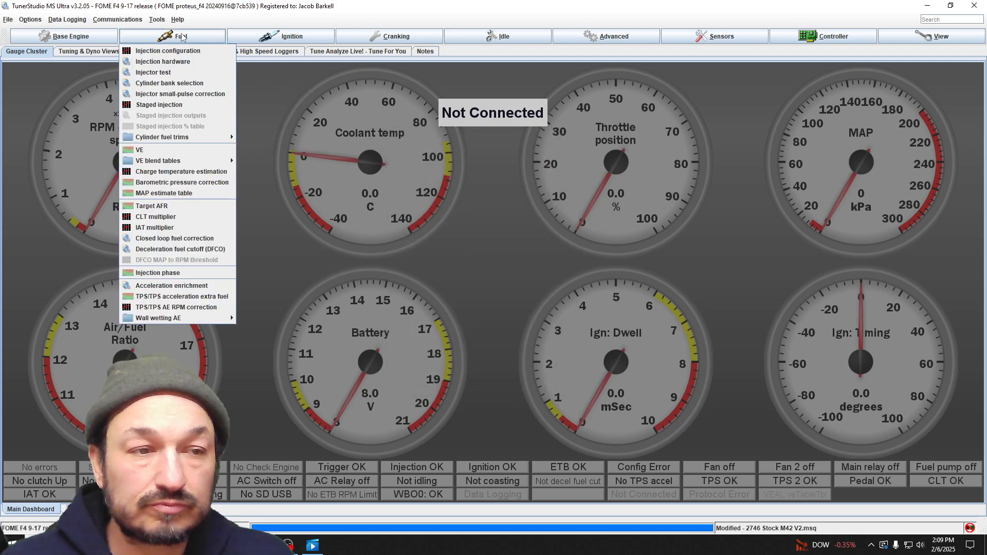
pyautogui.click(170, 75)
pyautogui.moveTo(455, 133); pyautogui.dragTo(544, 142)
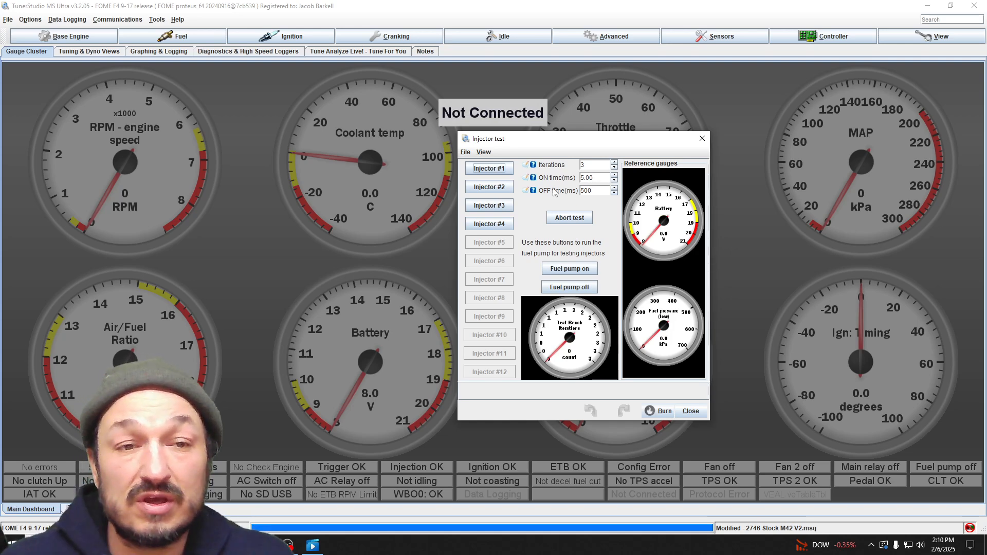
pyautogui.click(704, 139)
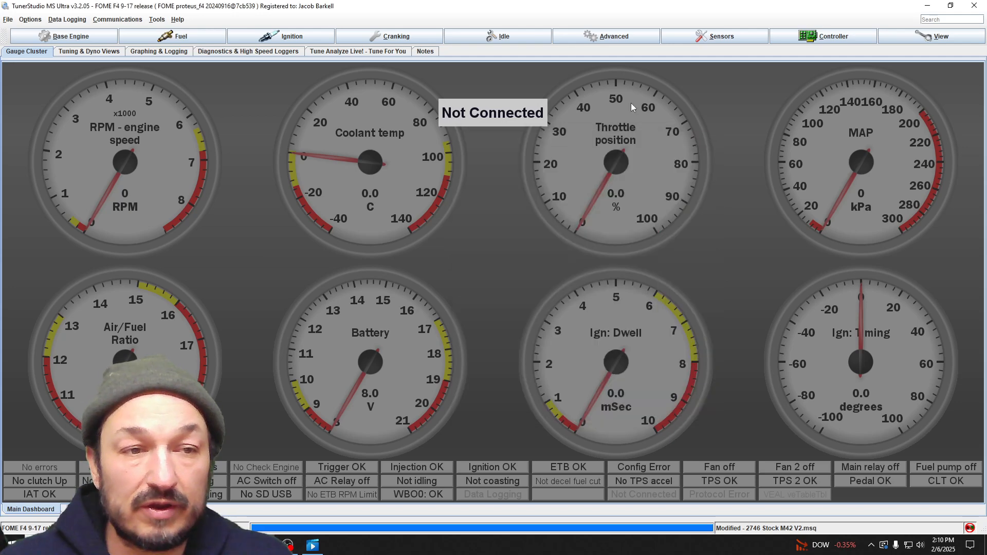
# - Open the VE table from the fuel settings, and reposition and enlarge its window so the cells are readable
pyautogui.click(202, 34)
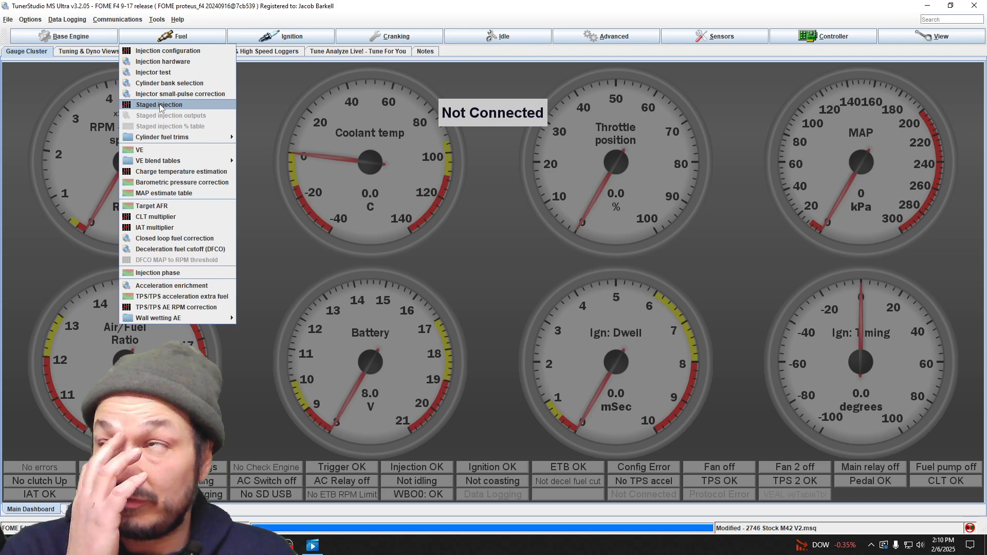
pyautogui.moveTo(177, 140)
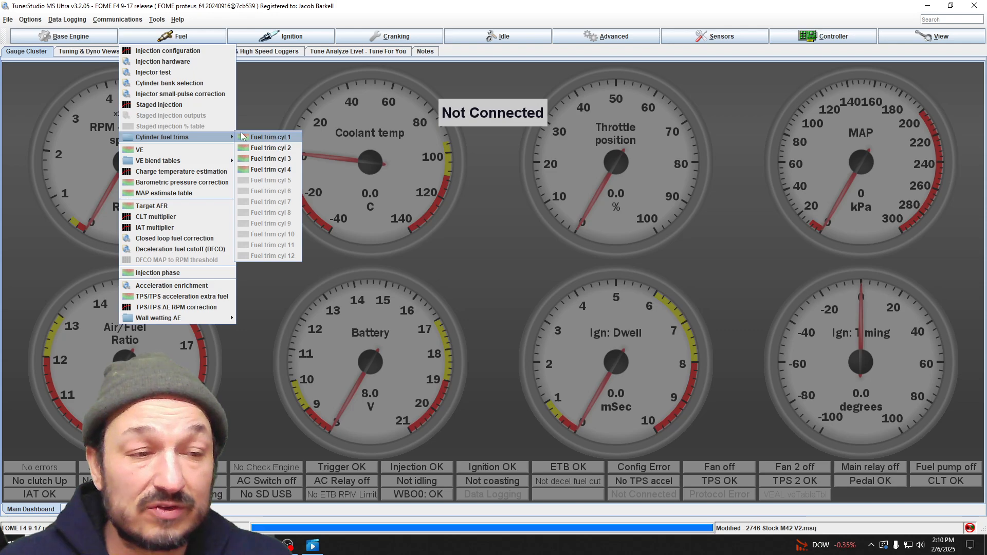
pyautogui.click(135, 151)
pyautogui.click(629, 124)
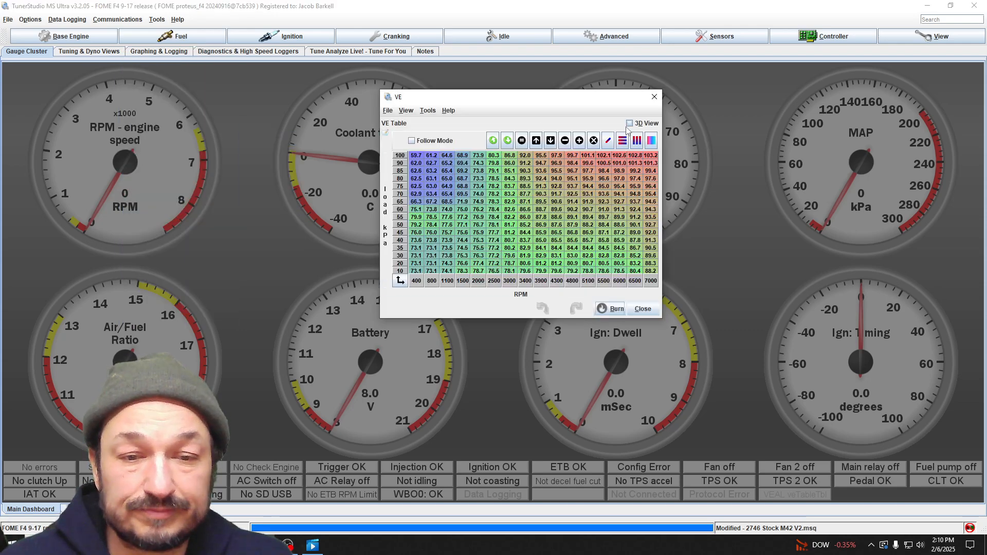
pyautogui.moveTo(519, 98); pyautogui.dragTo(355, 131)
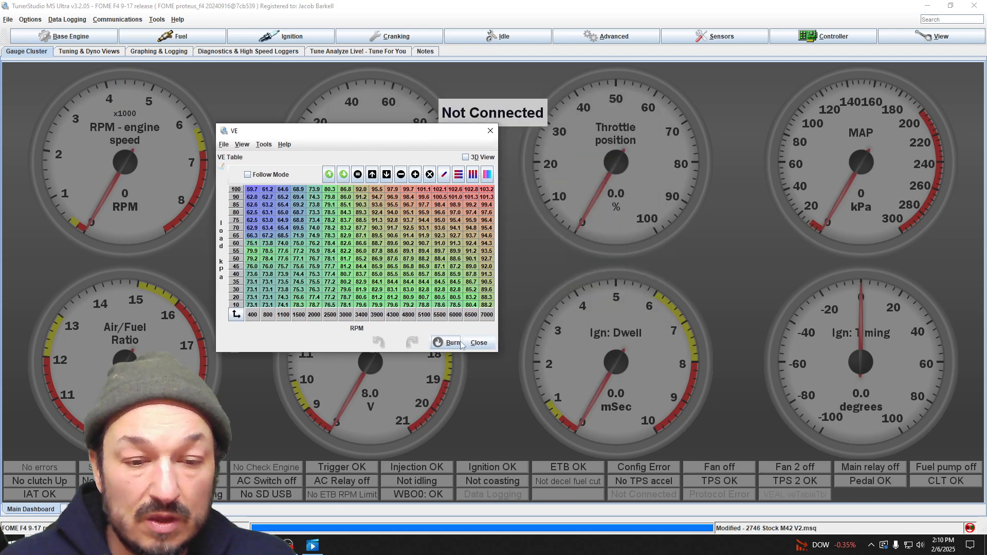
pyautogui.moveTo(497, 353); pyautogui.dragTo(627, 390)
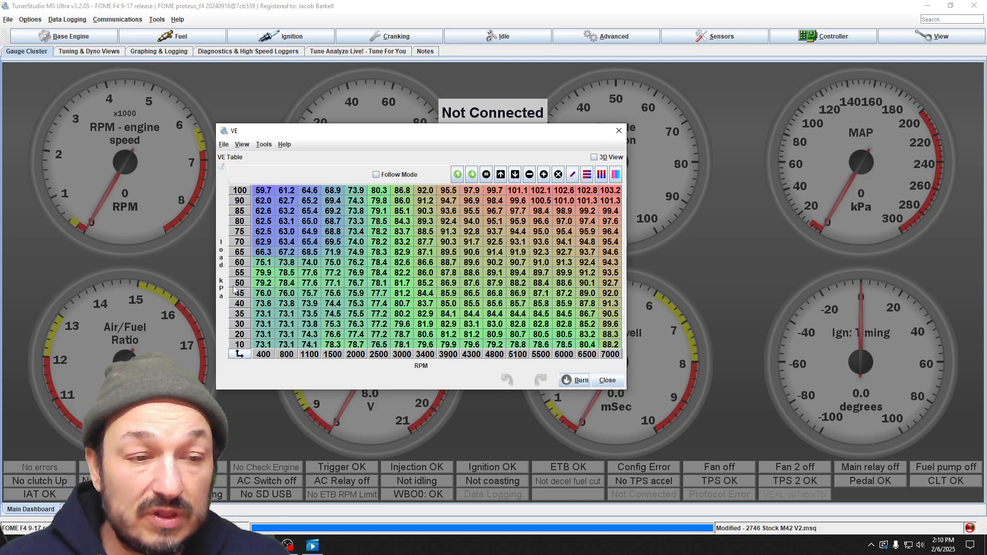
pyautogui.moveTo(239, 191)
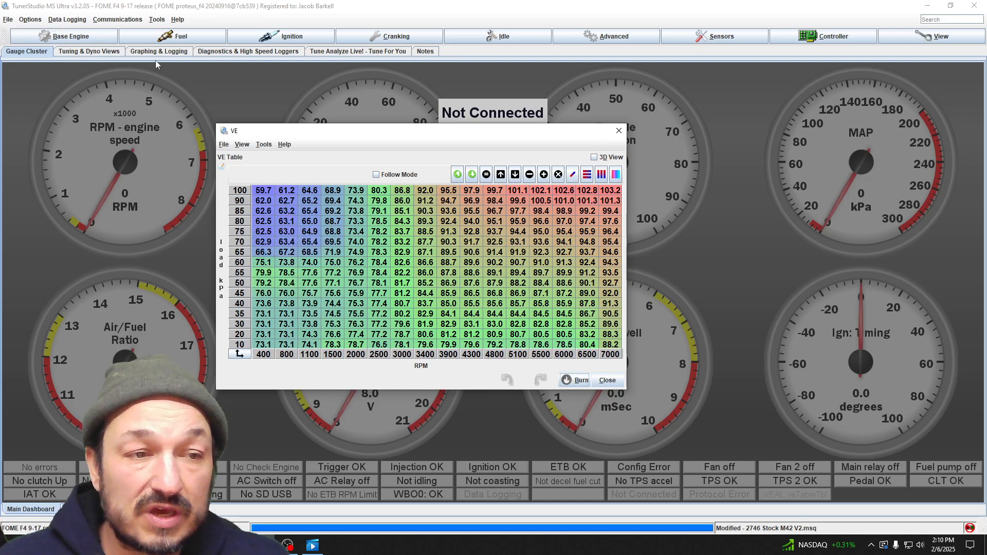
# - Open Base Engine Settings beside the VE table, compare the fuel strategy with the table's load axis, and close those settings
pyautogui.moveTo(317, 131); pyautogui.dragTo(413, 126)
pyautogui.click(53, 37)
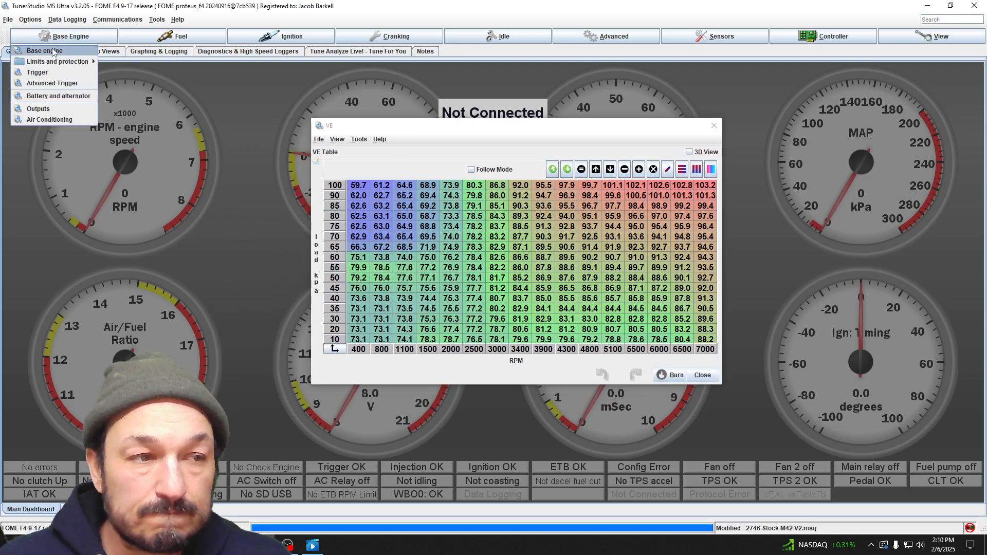
pyautogui.click(54, 51)
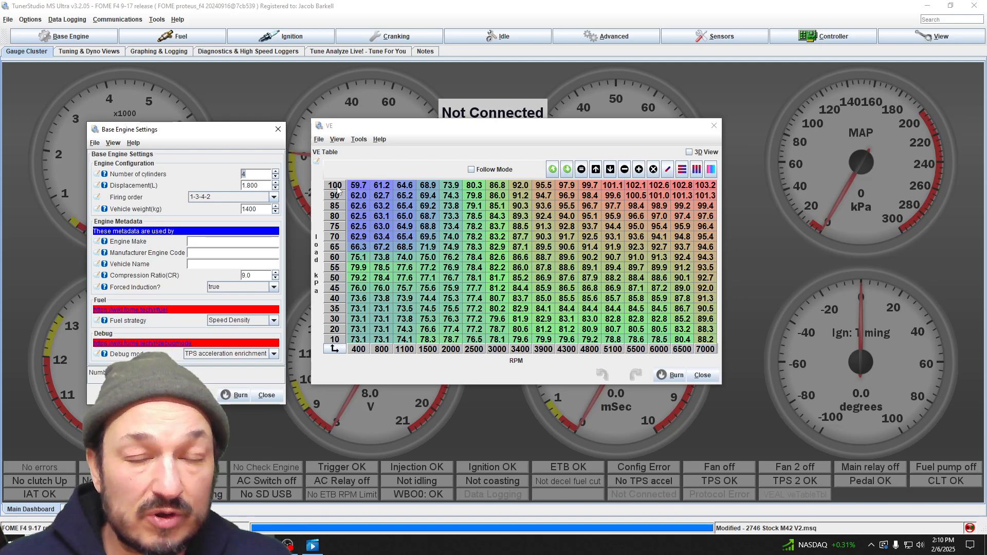
pyautogui.moveTo(337, 190)
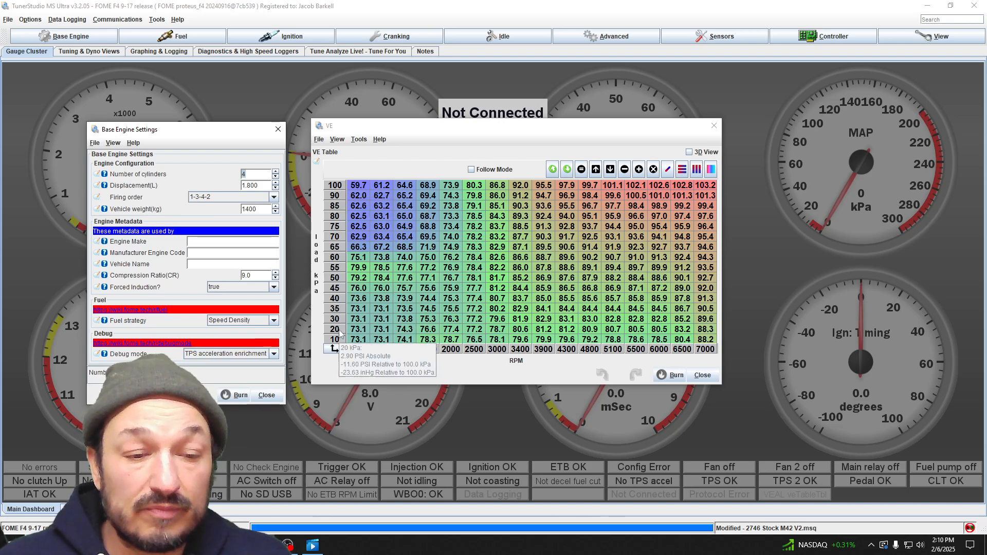
pyautogui.moveTo(342, 256)
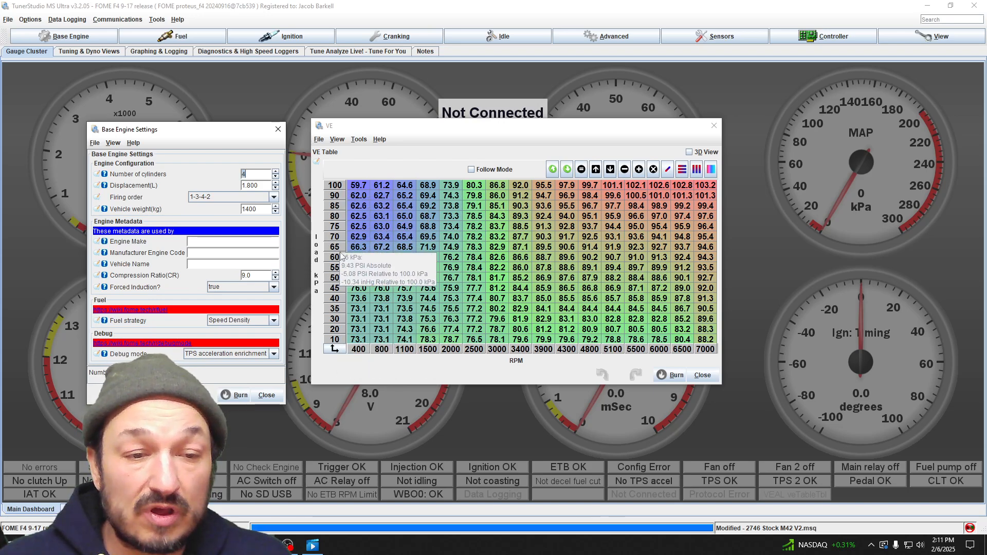
pyautogui.click(278, 129)
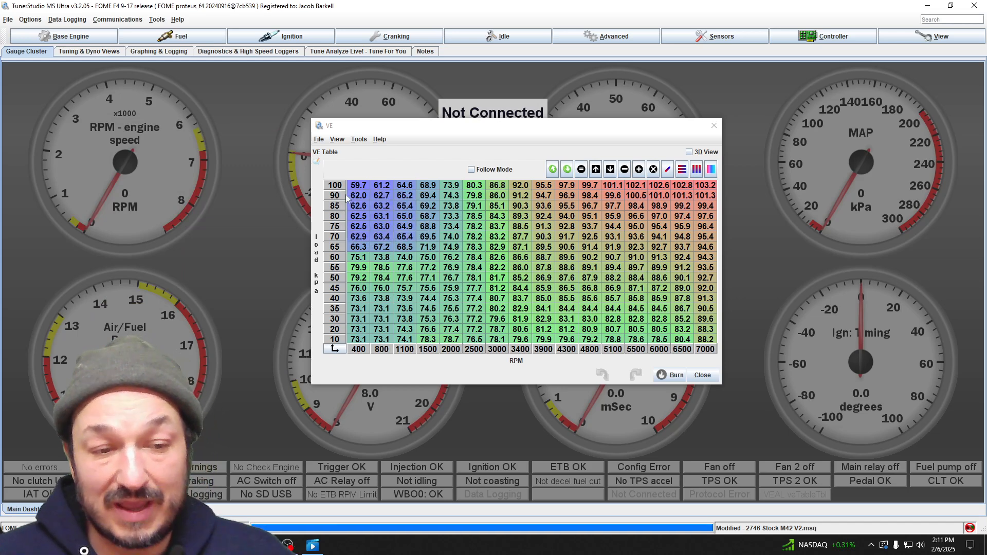
pyautogui.click(80, 37)
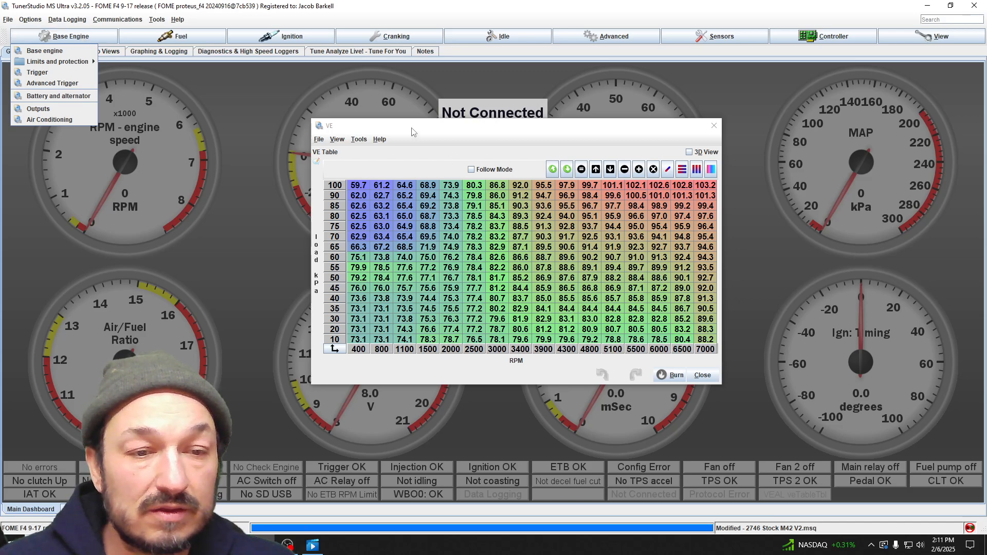
pyautogui.click(412, 132)
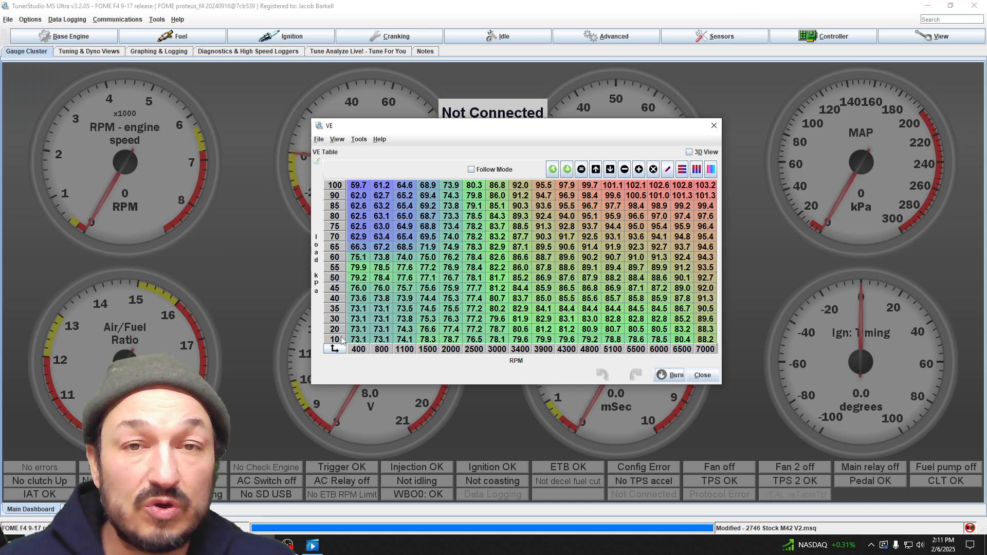
# - Move the VE table higher and enlarge it further to fill most of the dashboard area
pyautogui.moveTo(342, 341)
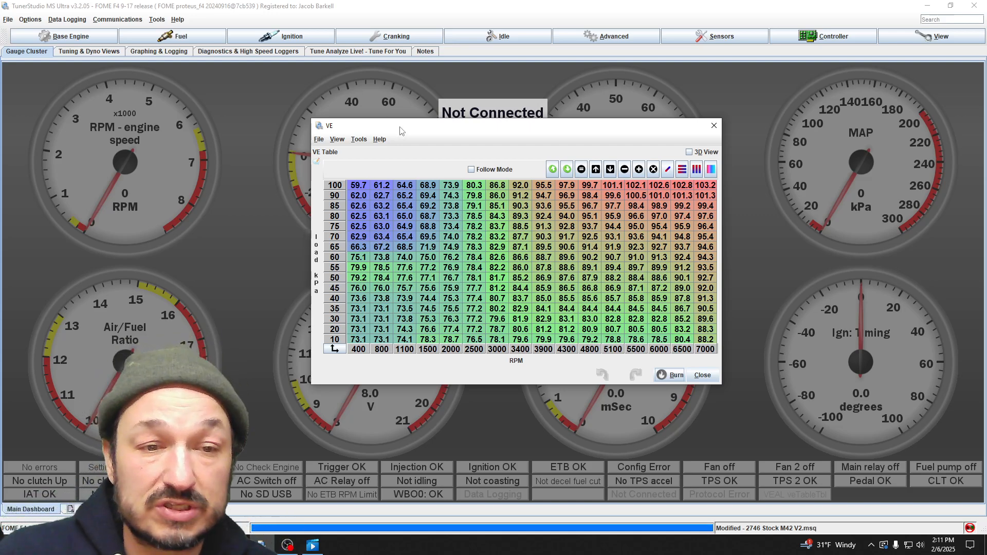
pyautogui.moveTo(401, 131); pyautogui.dragTo(351, 81)
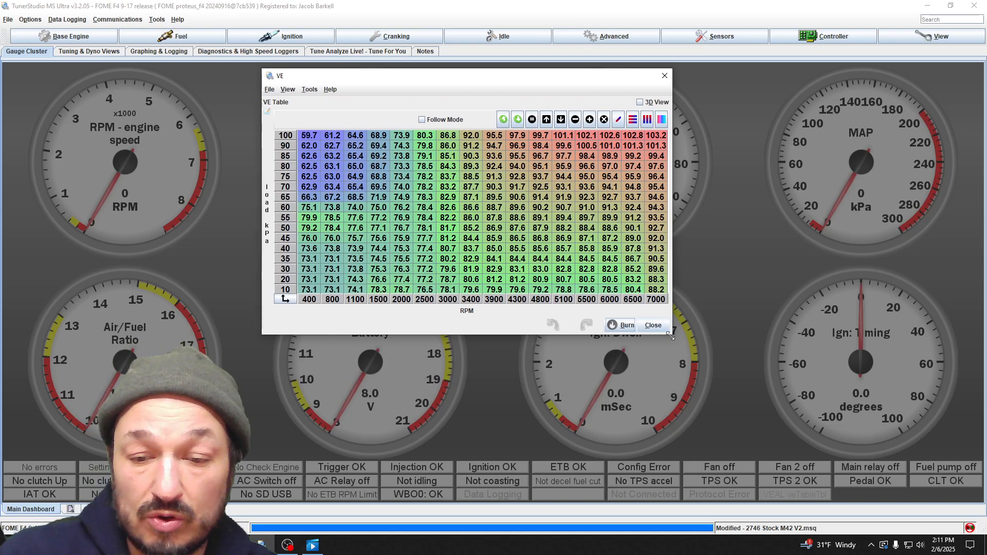
pyautogui.moveTo(671, 334); pyautogui.dragTo(849, 459)
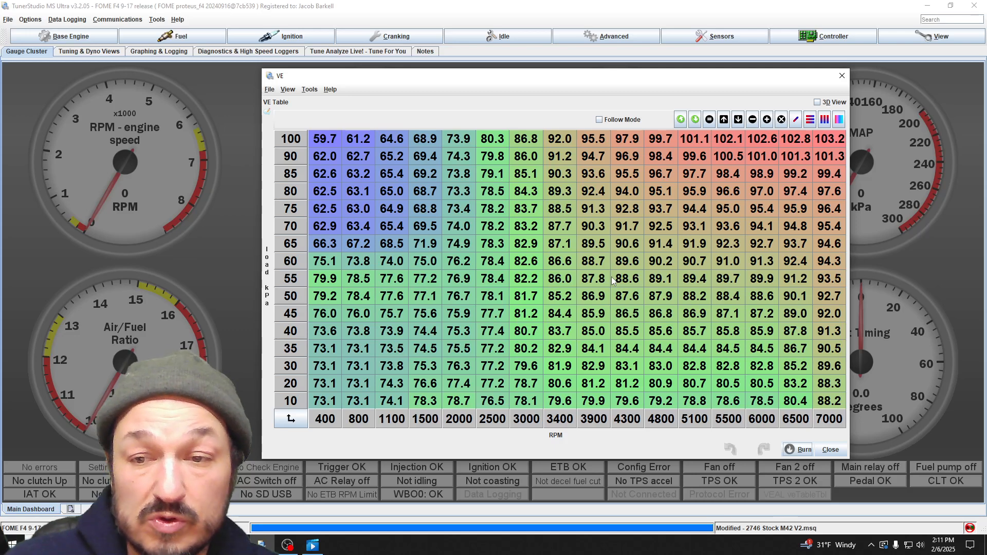
pyautogui.moveTo(613, 79); pyautogui.dragTo(575, 77)
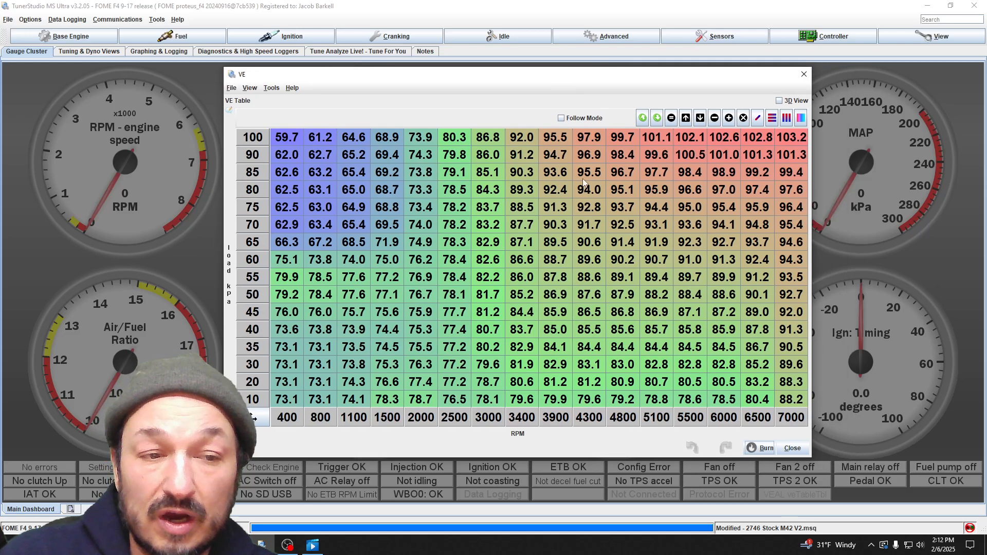
# - Set every cell of the VE table to 0
pyautogui.moveTo(287, 138); pyautogui.dragTo(797, 401)
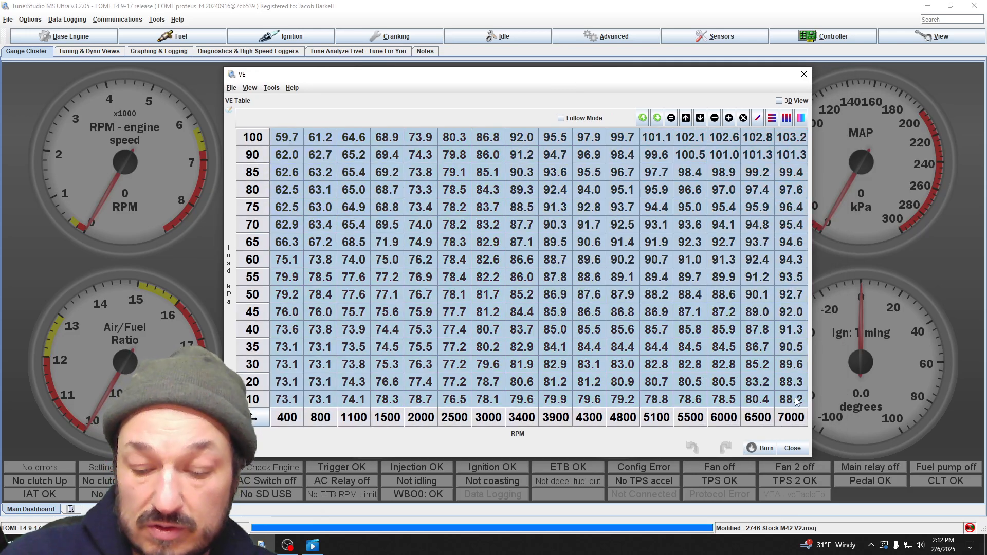
pyautogui.write('0')
pyautogui.press('Return')
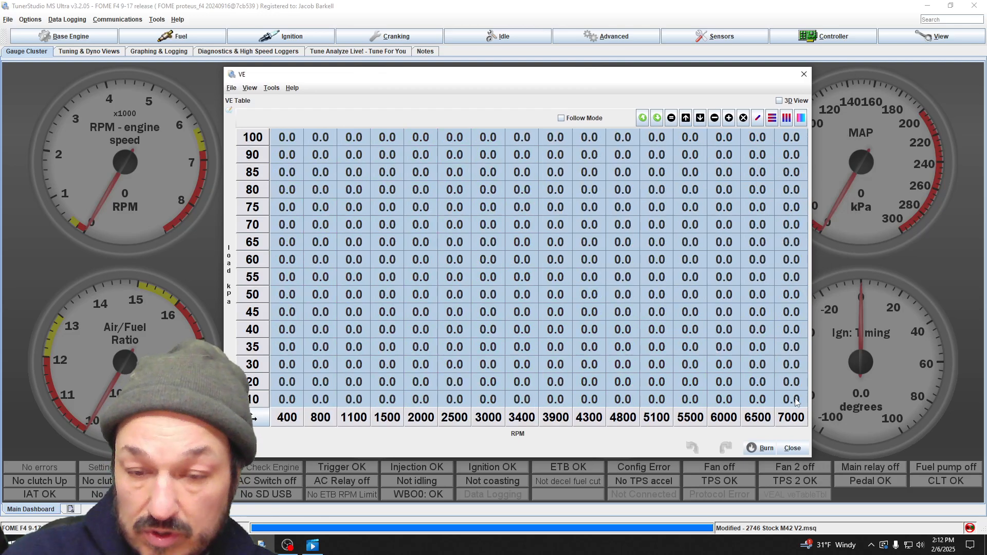
pyautogui.click(750, 330)
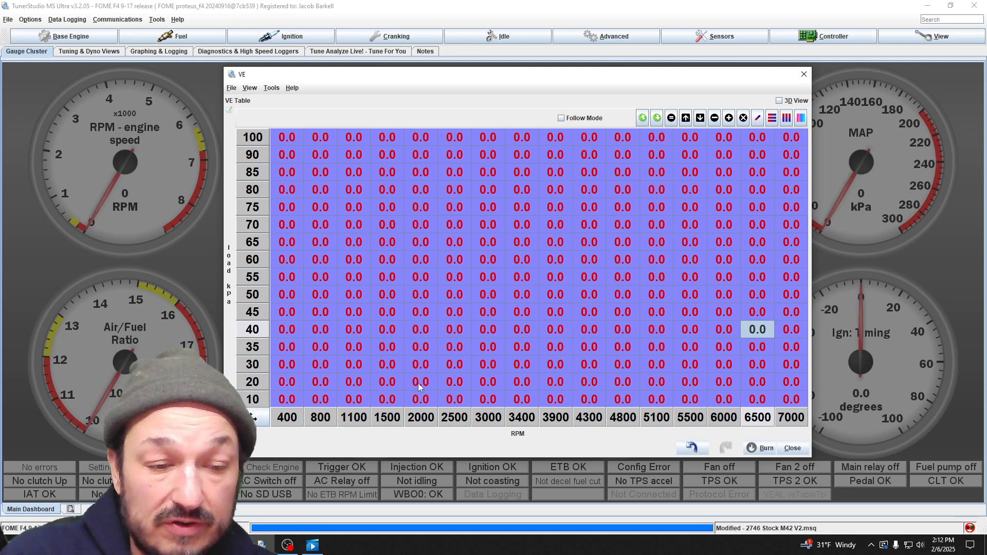
# - Set the VE cells from 10 to 60 kPa and 400 to 2000 RPM to 75
pyautogui.moveTo(288, 399); pyautogui.dragTo(408, 263)
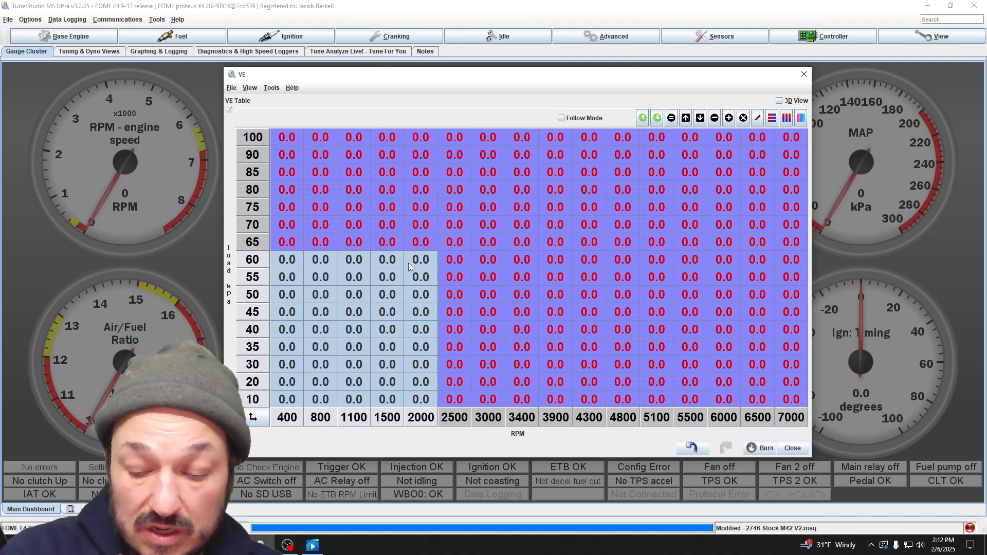
pyautogui.write('7')
pyautogui.press('Return')
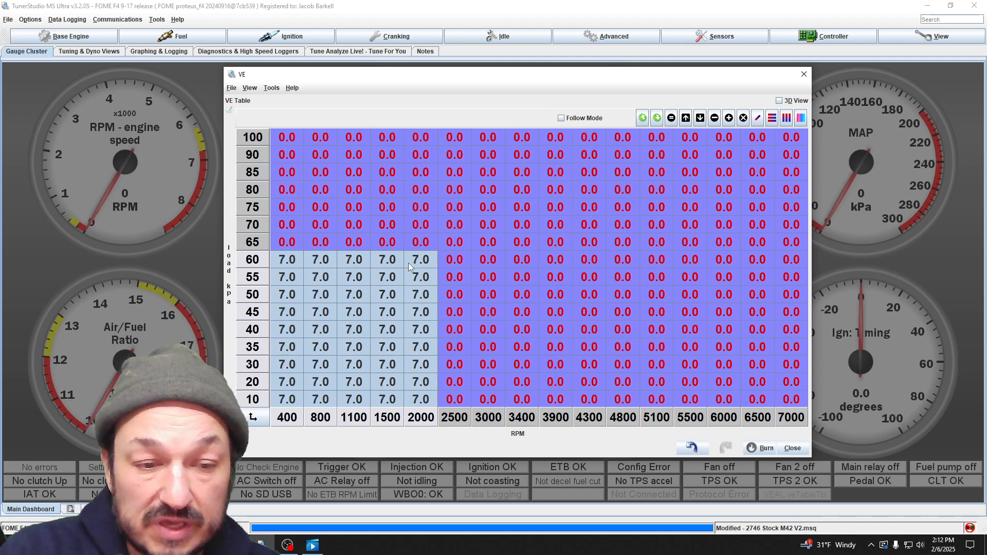
pyautogui.write('75')
pyautogui.press('Return')
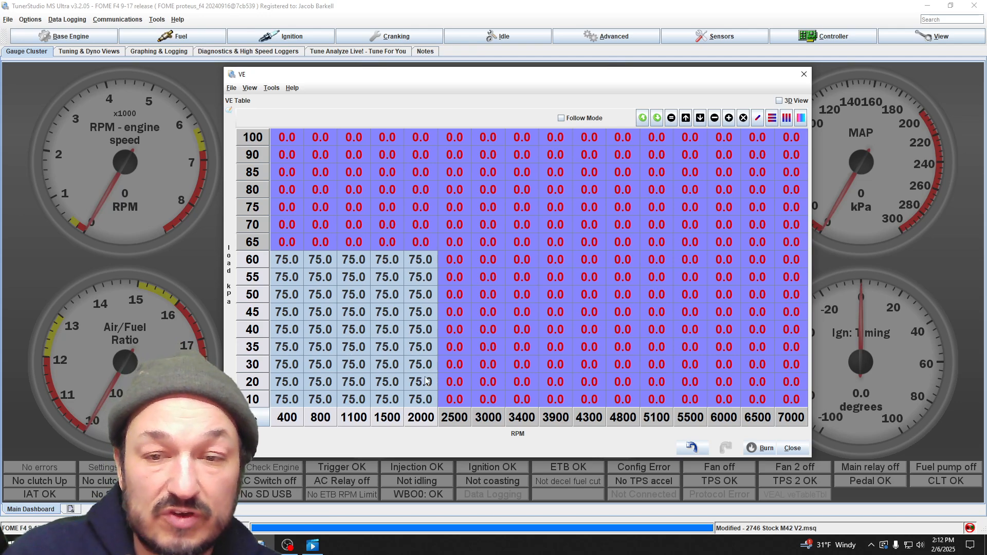
# - Set the VE cells in the 90 and 100 kPa rows to 95 across all RPM columns
pyautogui.moveTo(795, 139); pyautogui.dragTo(288, 163)
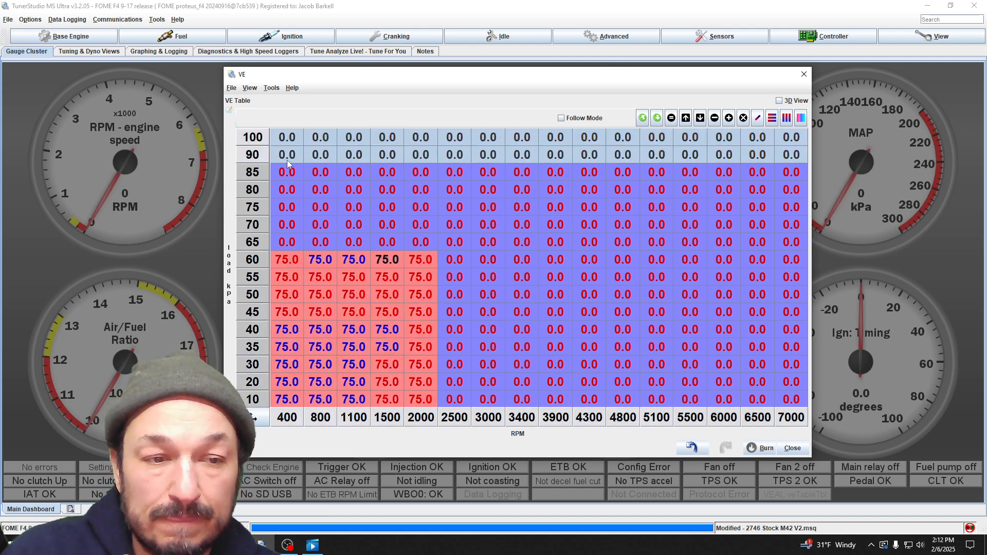
pyautogui.write('95')
pyautogui.press('Return')
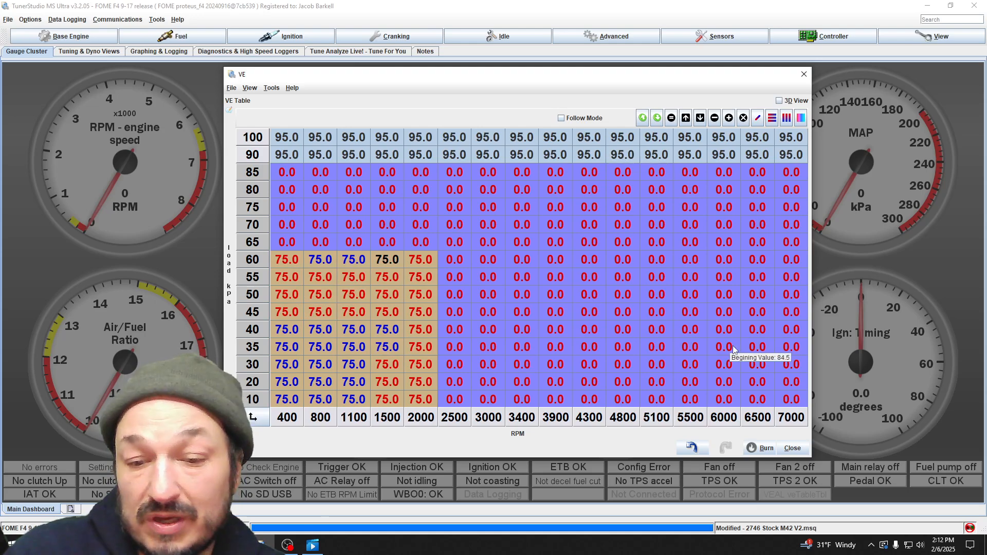
# - Set the VE cells from 10 to 40 kPa and 2500 to 7000 RPM to 80
pyautogui.moveTo(798, 403); pyautogui.dragTo(451, 333)
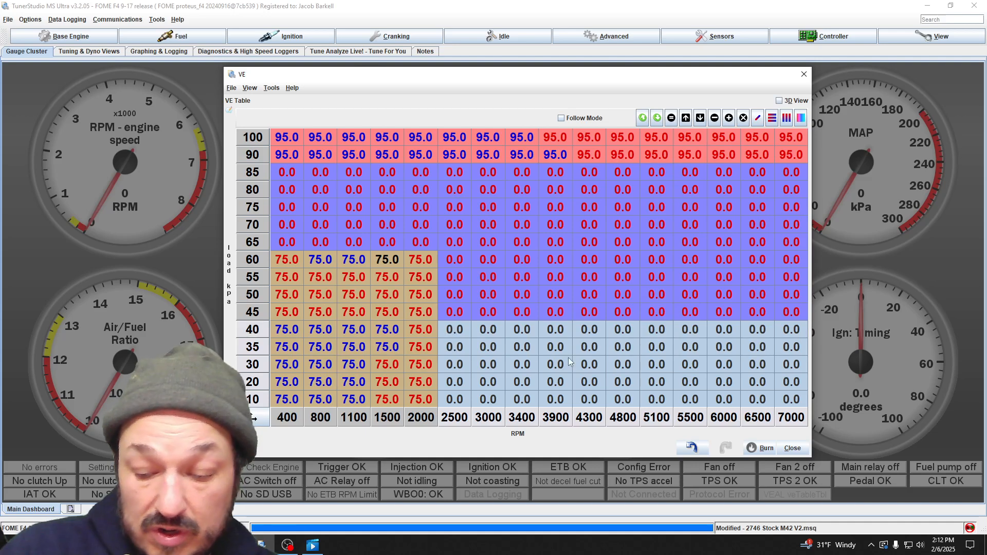
pyautogui.write('80')
pyautogui.press('Return')
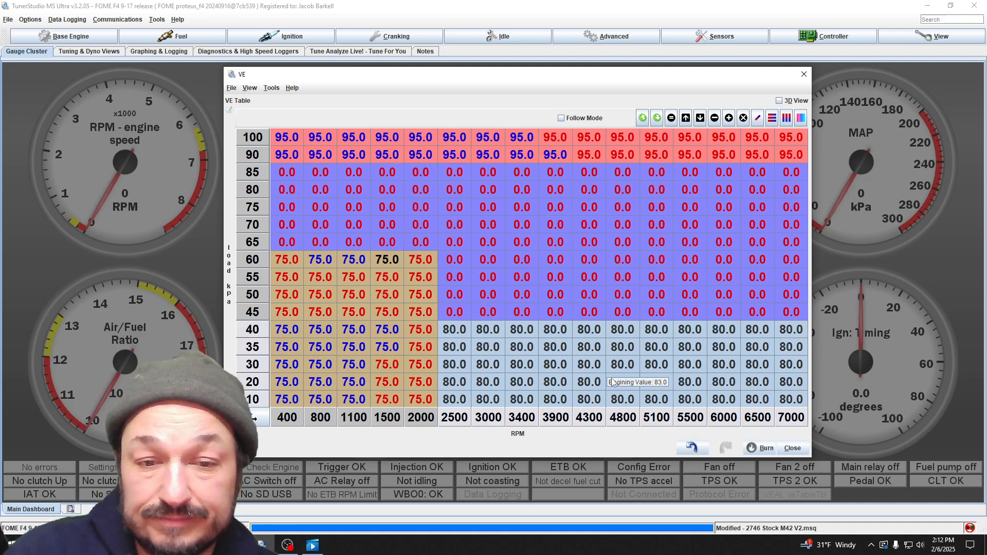
pyautogui.click(610, 368)
# - Interpolate the VE cells vertically between 40 and 90 kPa across the 2500 to 7000 RPM columns
pyautogui.moveTo(793, 154); pyautogui.dragTo(807, 330)
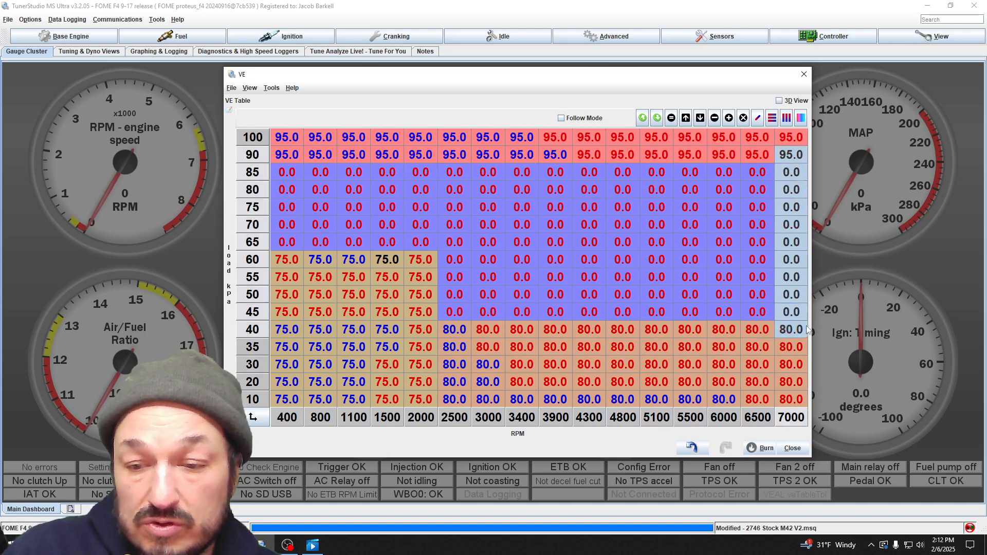
pyautogui.click(794, 156)
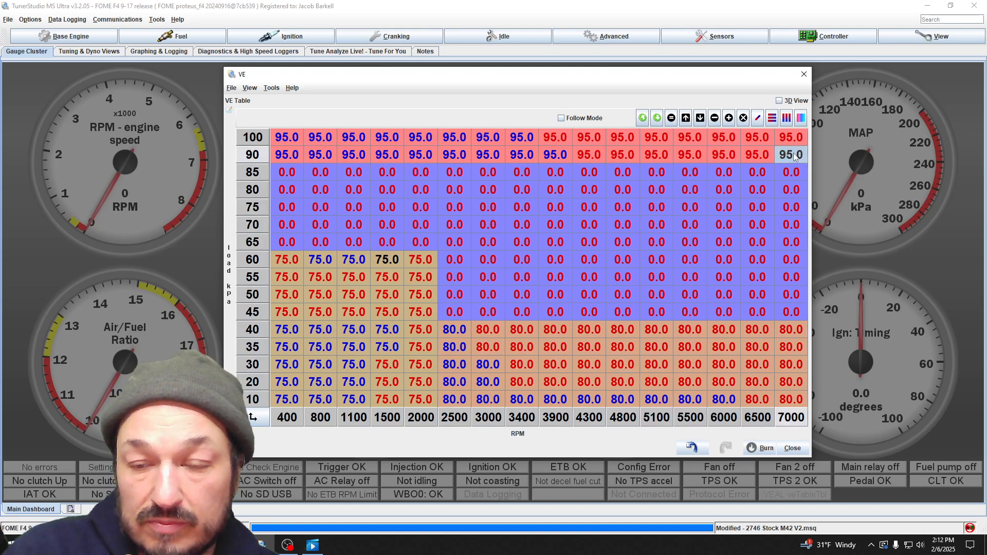
pyautogui.moveTo(795, 156); pyautogui.dragTo(462, 344)
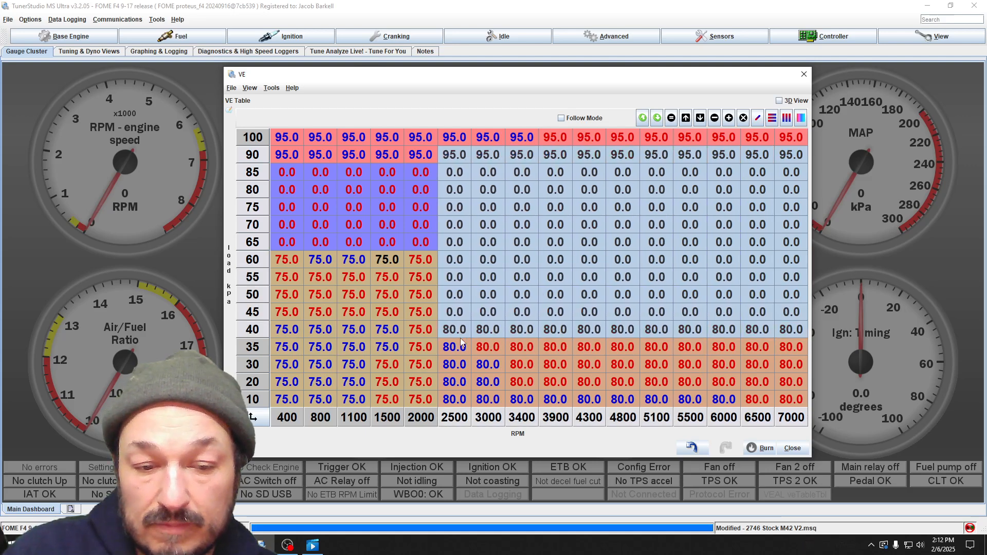
pyautogui.click(786, 120)
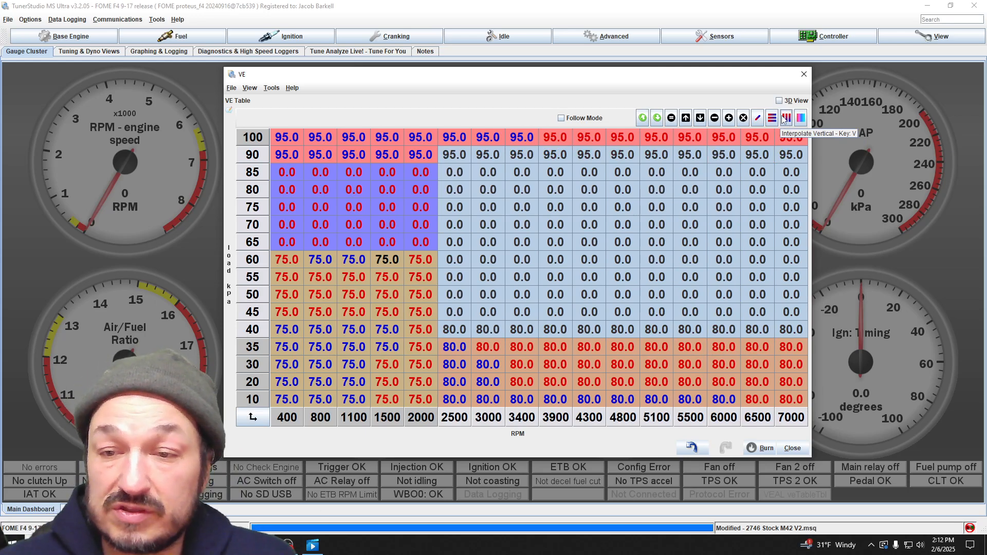
# - Interpolate the VE cells vertically from 40 to 90 kPa at 2500 to 7000 RPM and from 60 to 90 kPa at 400 to 2000 RPM
pyautogui.click(786, 119)
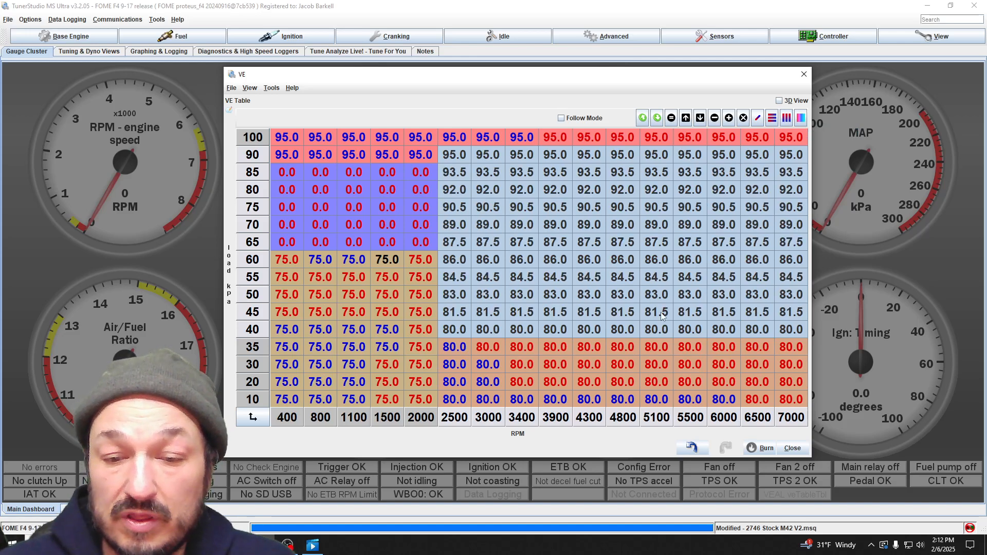
pyautogui.moveTo(282, 156); pyautogui.dragTo(420, 259)
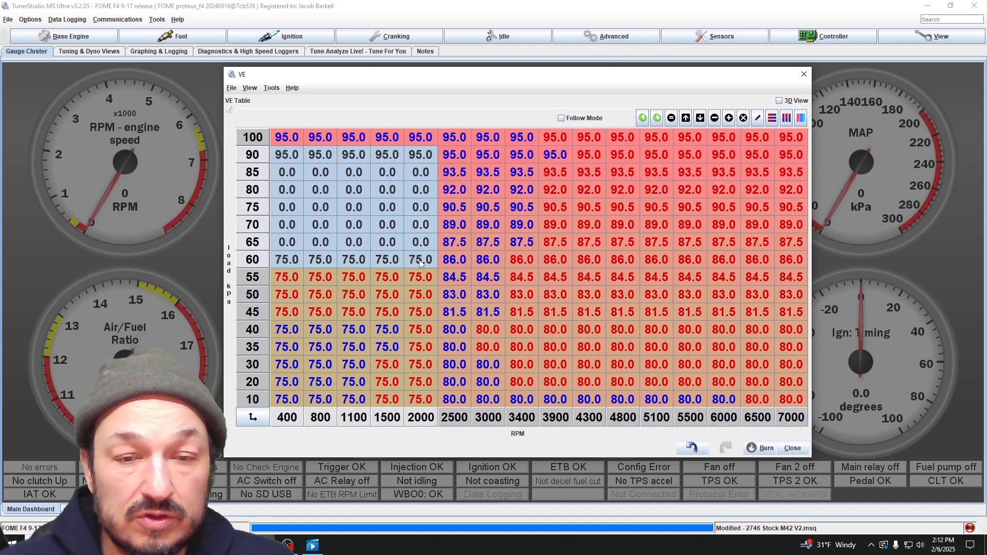
pyautogui.click(786, 120)
pyautogui.click(575, 247)
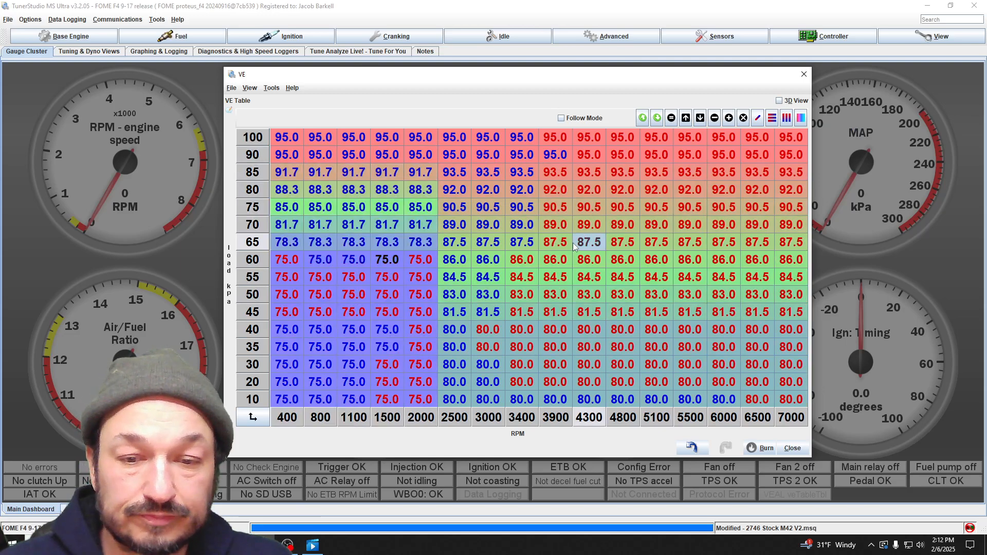
# - Smooth the VE cells from 1500 to 7000 RPM across all loads, and from 400 to 1500 RPM between 55 and 100 kPa
pyautogui.moveTo(800, 136); pyautogui.dragTo(392, 410)
pyautogui.click(801, 117)
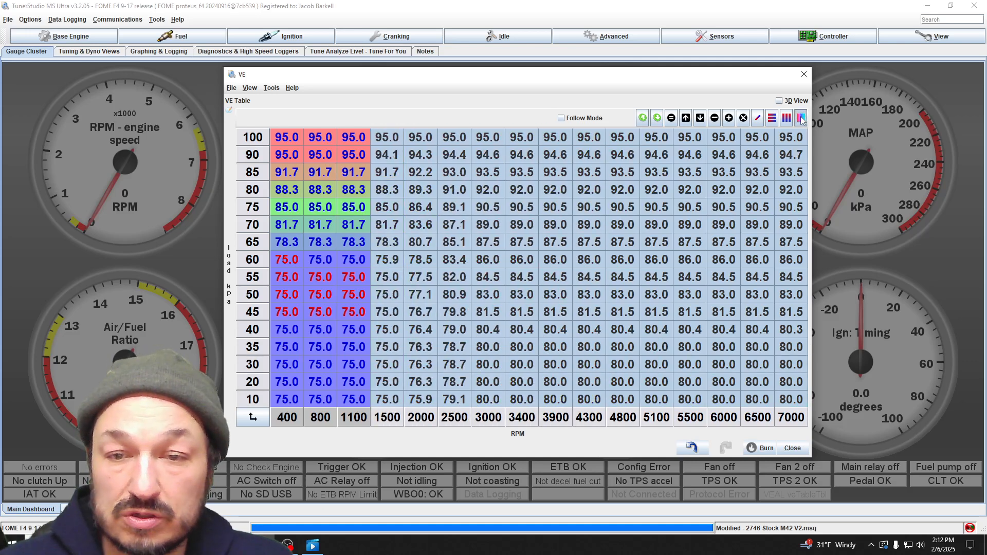
pyautogui.moveTo(284, 138); pyautogui.dragTo(373, 278)
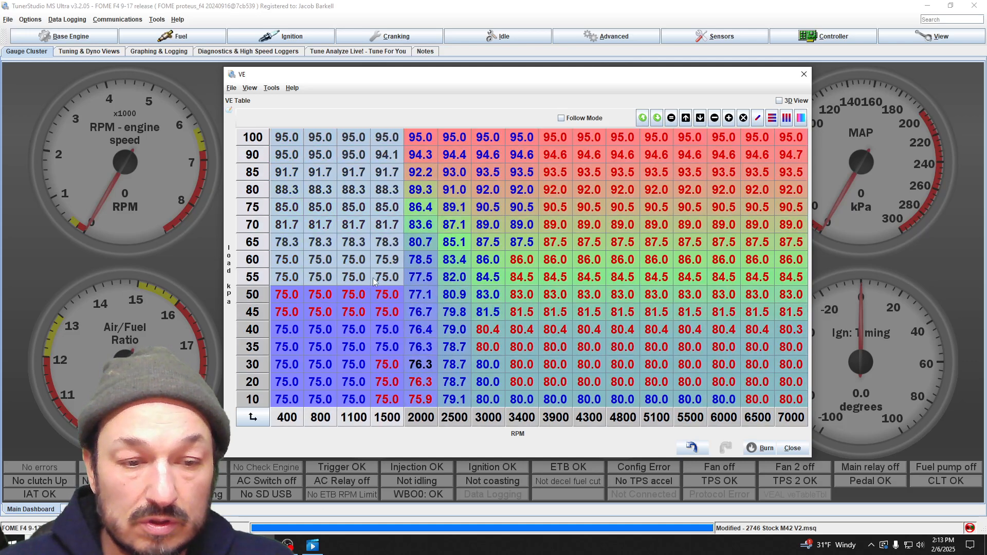
pyautogui.click(801, 118)
# - Inspect the smoothed VE surface in 3D from different angles and return to the table view
pyautogui.click(779, 101)
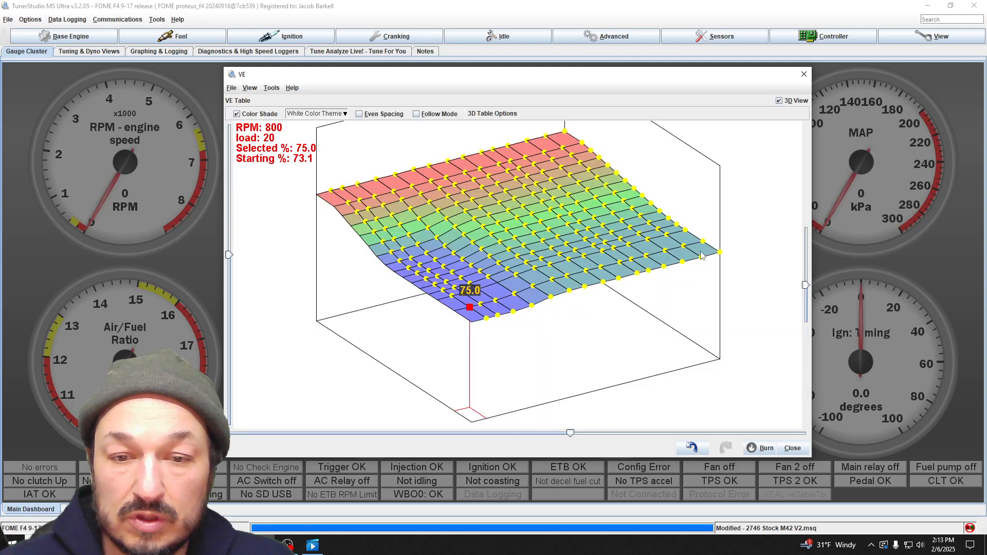
pyautogui.moveTo(560, 290); pyautogui.dragTo(792, 198)
pyautogui.click(780, 101)
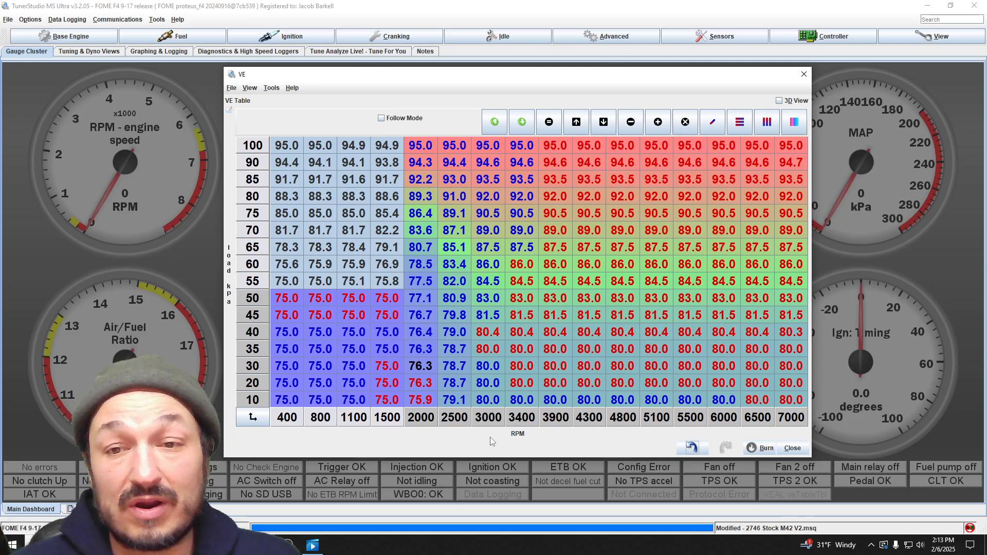
# - Highlight the VE cells from 4300 to 7000 RPM between 85 and 100 kPa, and close the VE table
pyautogui.moveTo(644, 147); pyautogui.dragTo(770, 163)
pyautogui.moveTo(592, 147); pyautogui.dragTo(796, 175)
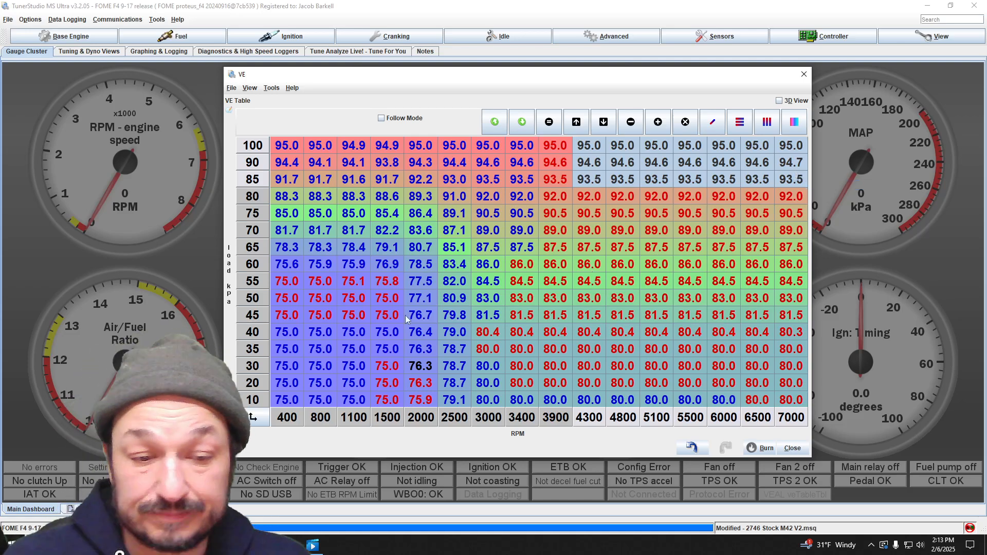
pyautogui.click(803, 454)
# - Open the Target AFR table from the fuel settings and enlarge its window to review the cells
pyautogui.click(180, 36)
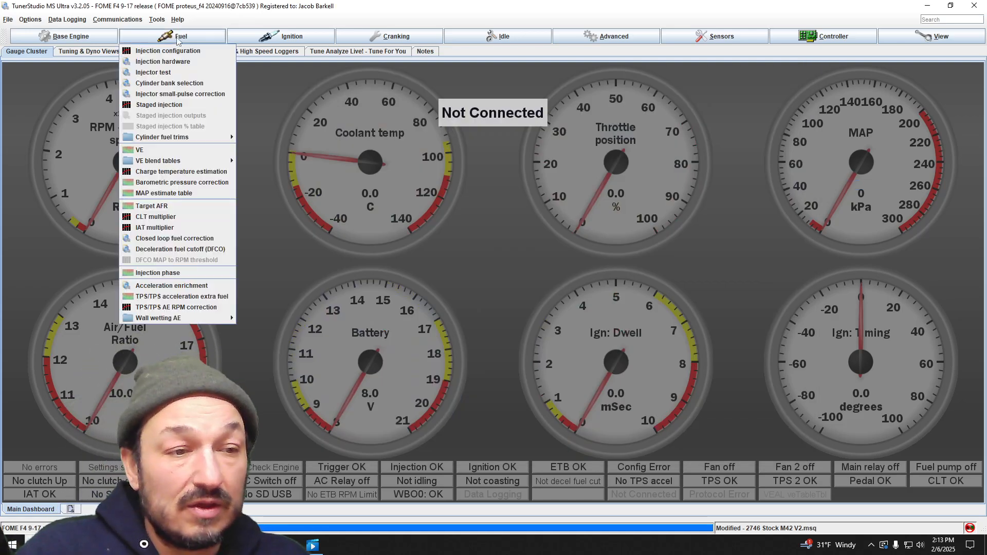
pyautogui.moveTo(192, 165)
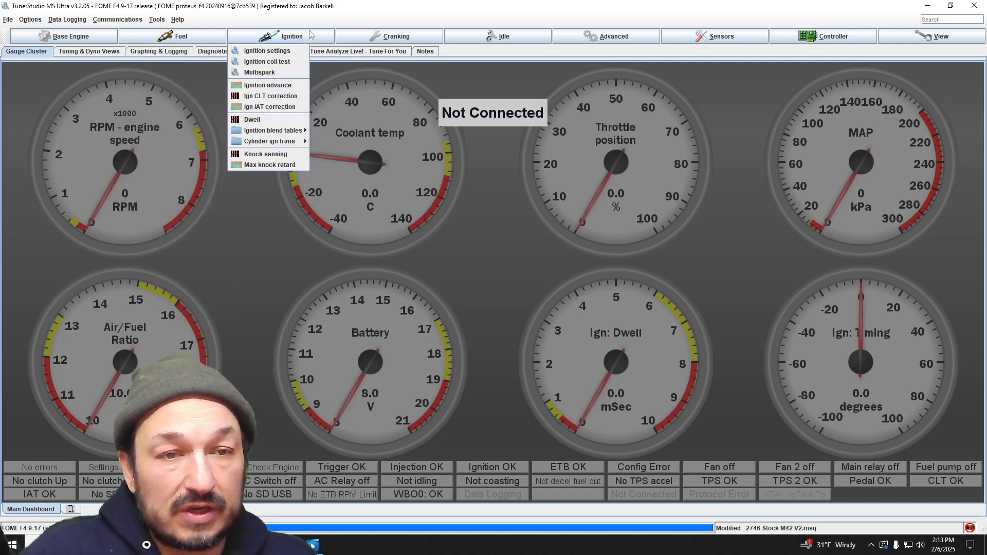
pyautogui.moveTo(714, 41)
pyautogui.moveTo(186, 44)
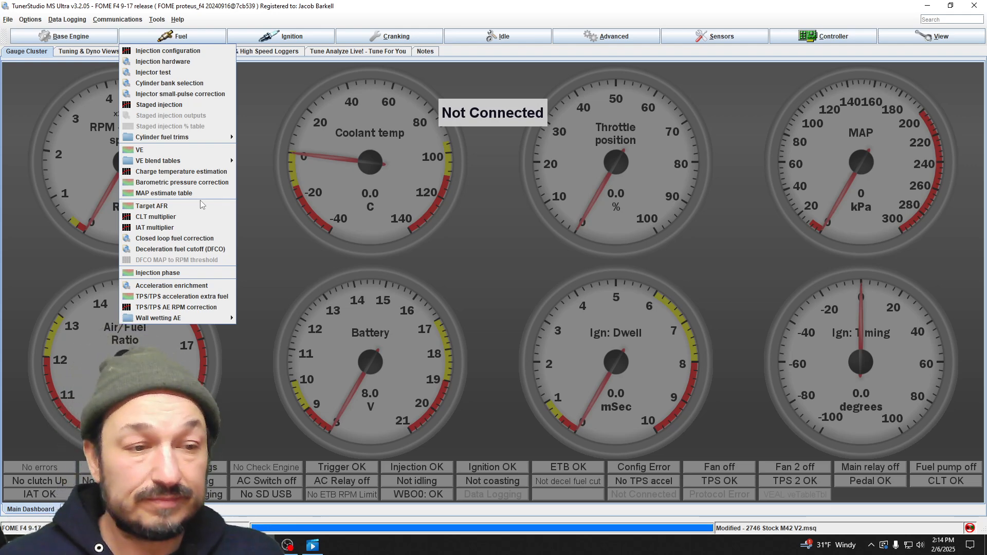
pyautogui.click(174, 205)
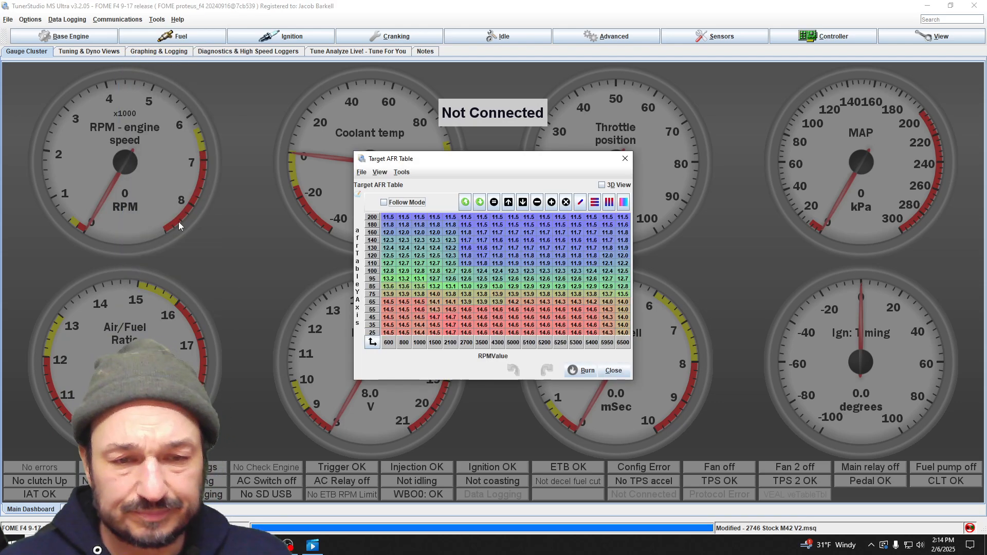
pyautogui.moveTo(437, 165); pyautogui.dragTo(420, 144)
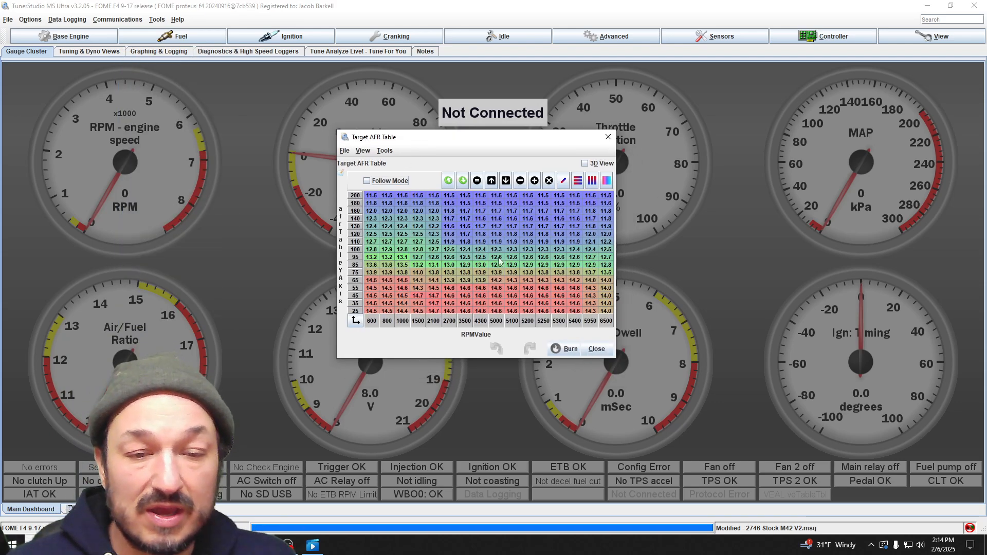
pyautogui.moveTo(615, 360); pyautogui.dragTo(797, 433)
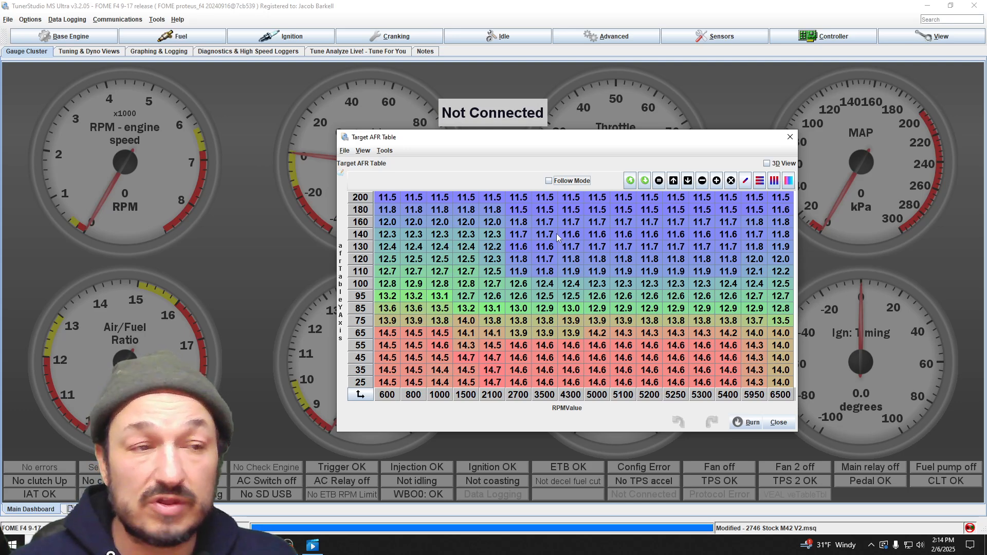
pyautogui.click(157, 19)
pyautogui.moveTo(119, 21)
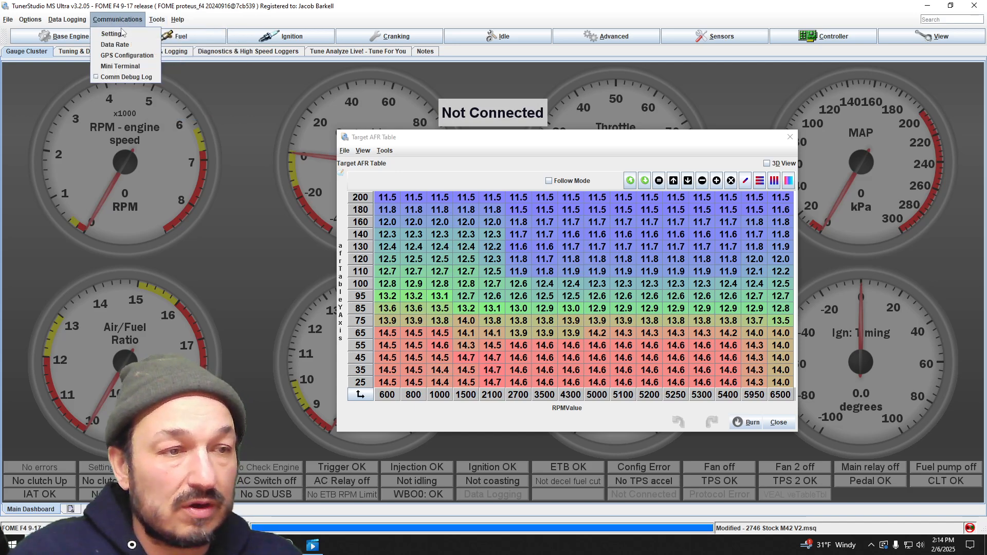
pyautogui.moveTo(44, 21)
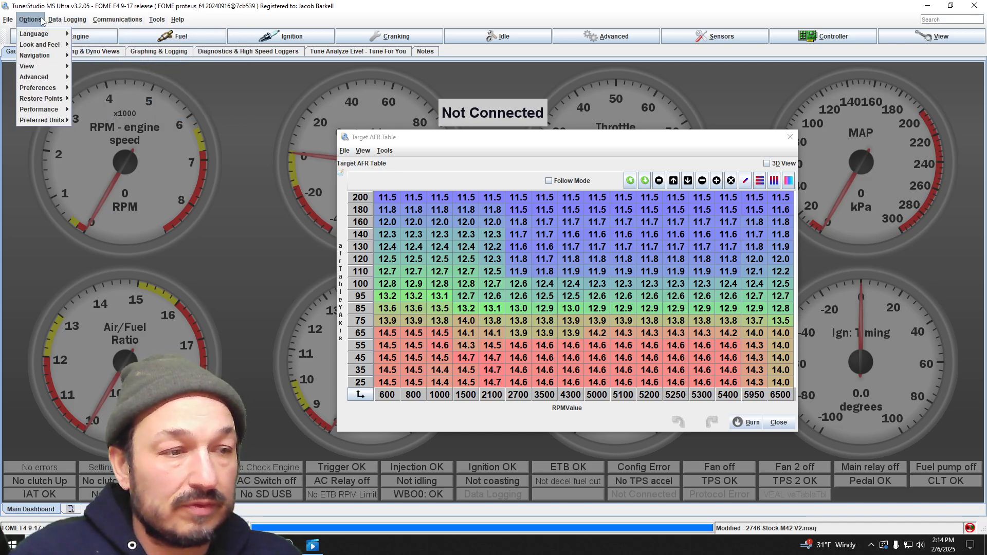
pyautogui.click(116, 20)
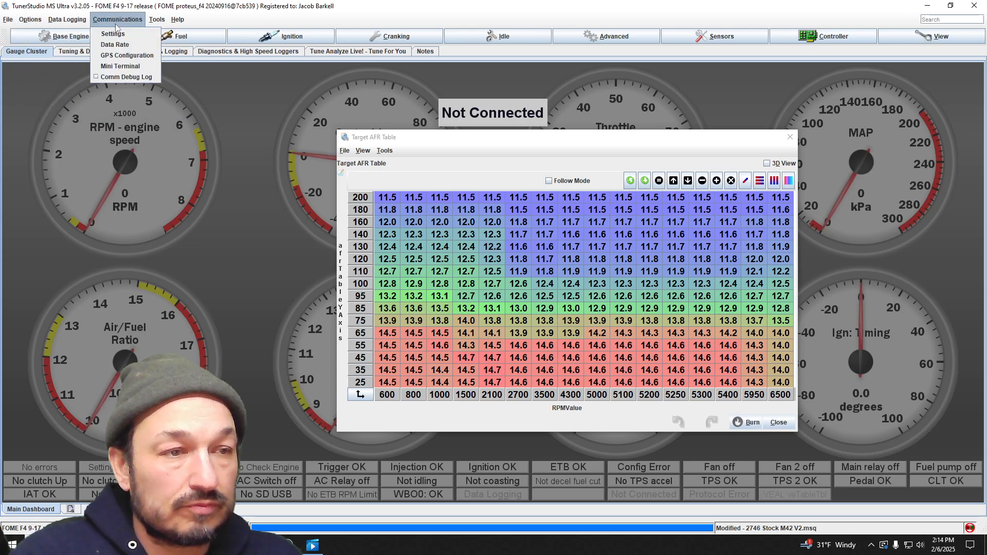
pyautogui.click(114, 33)
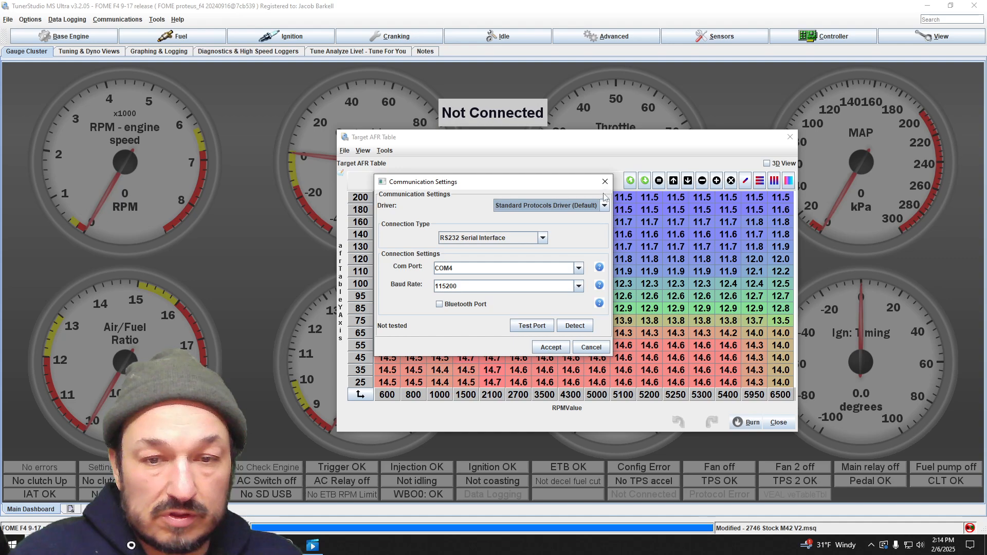
pyautogui.click(605, 182)
pyautogui.click(157, 20)
pyautogui.moveTo(109, 26)
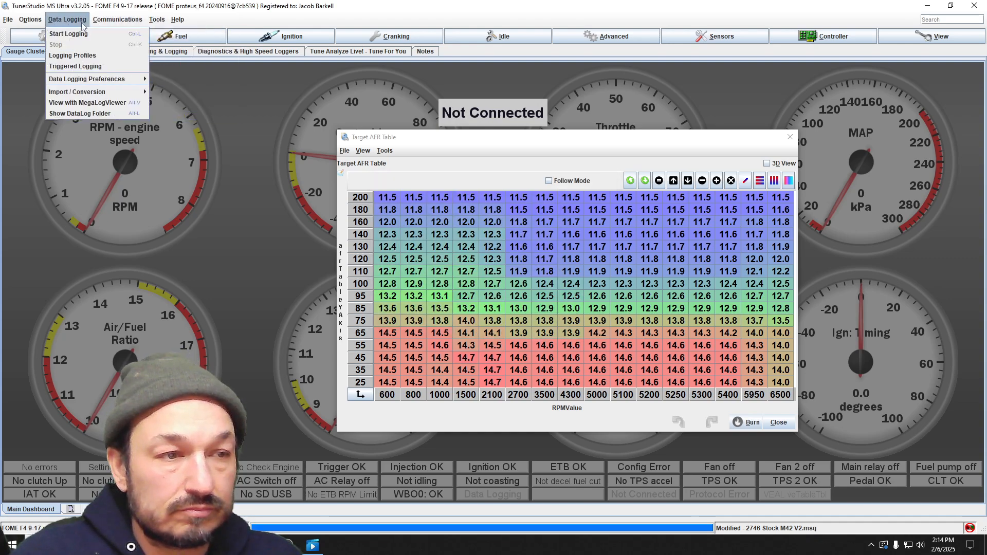
pyautogui.moveTo(16, 26)
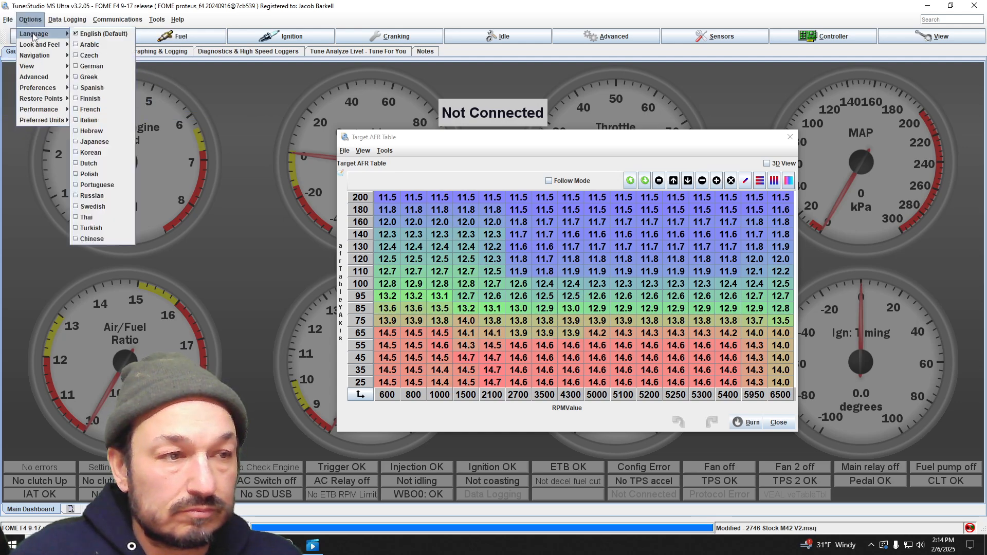
pyautogui.moveTo(46, 47)
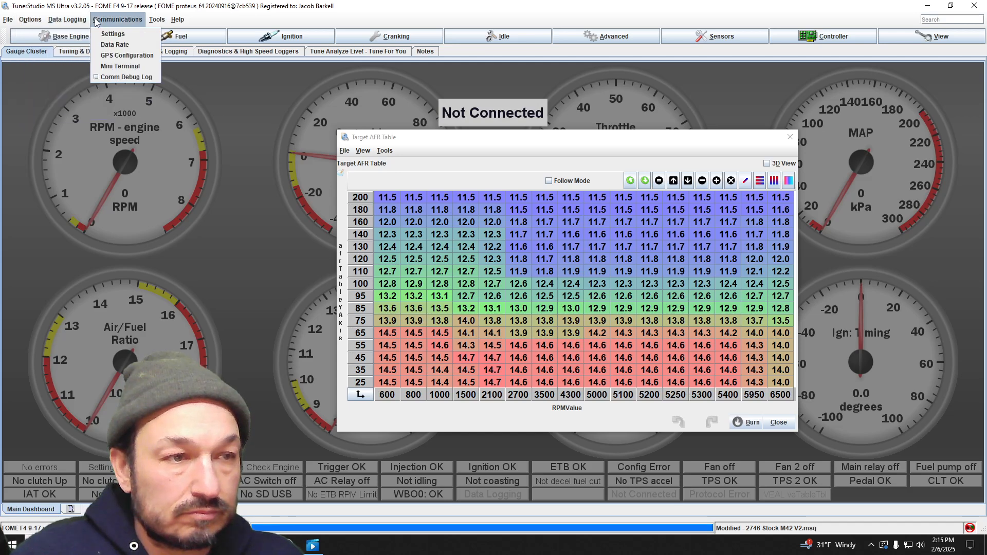
pyautogui.moveTo(164, 24)
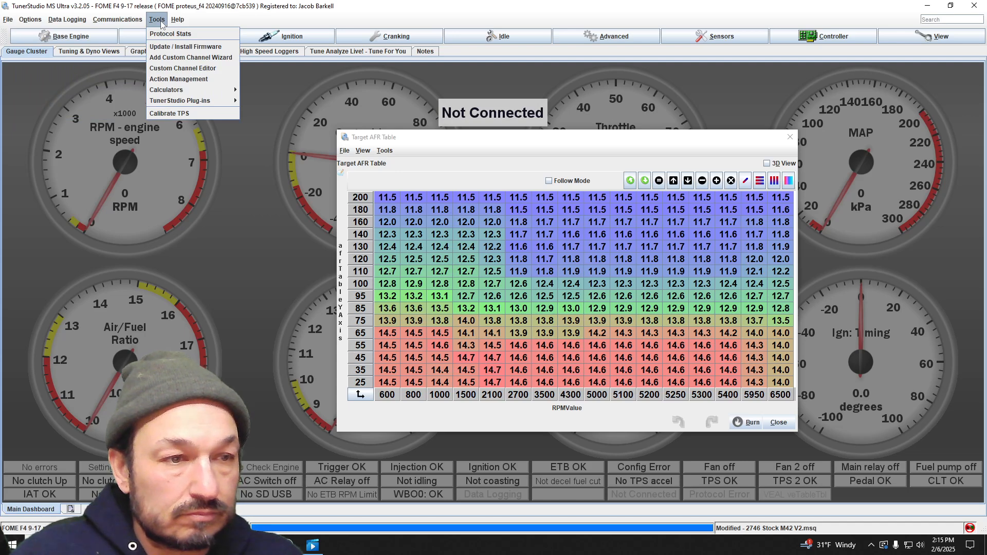
# - Set the project's Lambda Display property to Lambda, reload the project and ignore the audit log review
pyautogui.moveTo(8, 19)
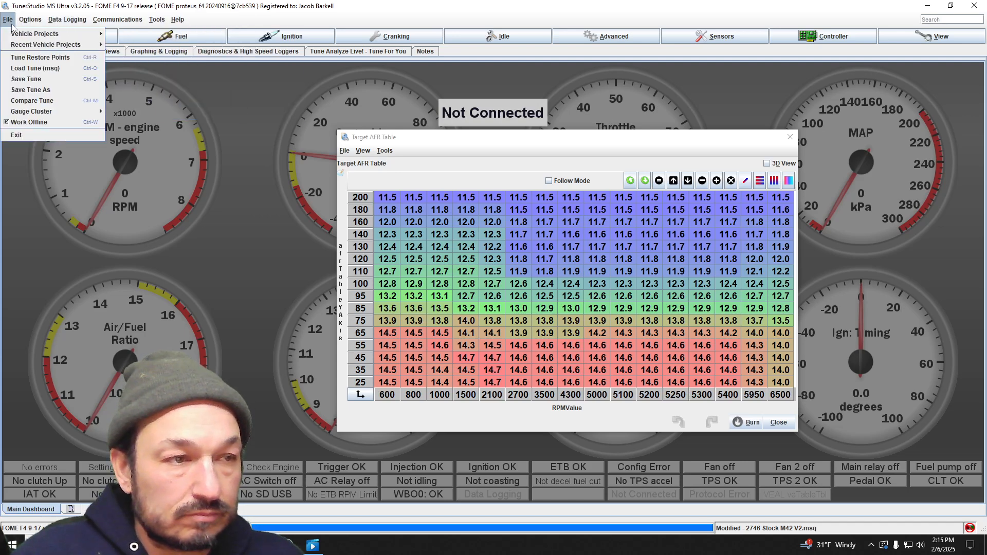
pyautogui.moveTo(15, 36)
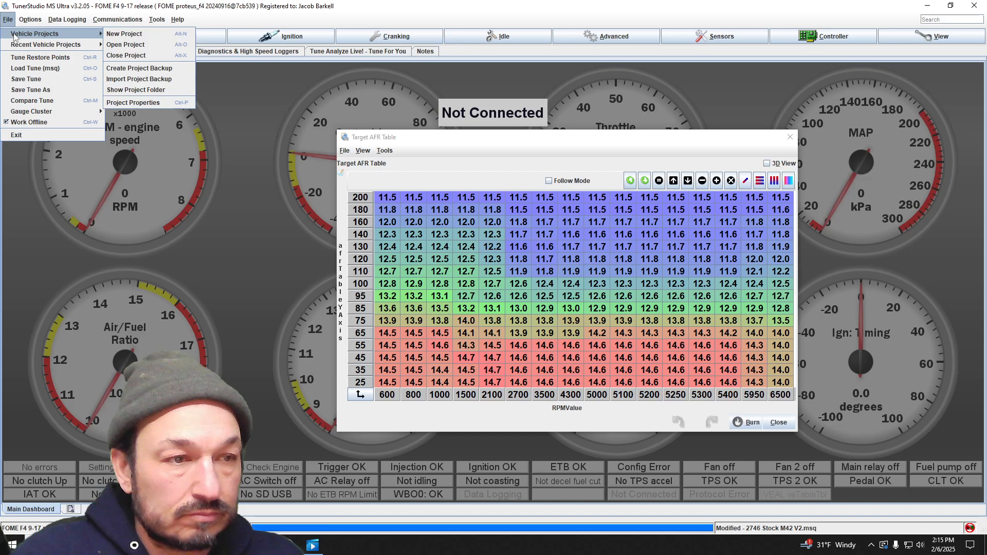
pyautogui.click(145, 103)
pyautogui.click(412, 132)
pyautogui.click(513, 166)
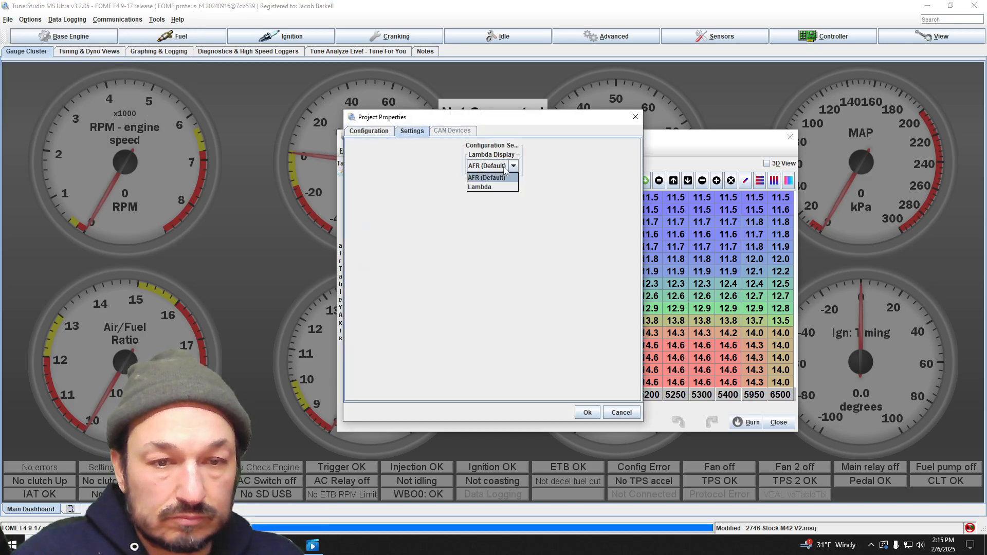
pyautogui.click(494, 188)
pyautogui.click(587, 412)
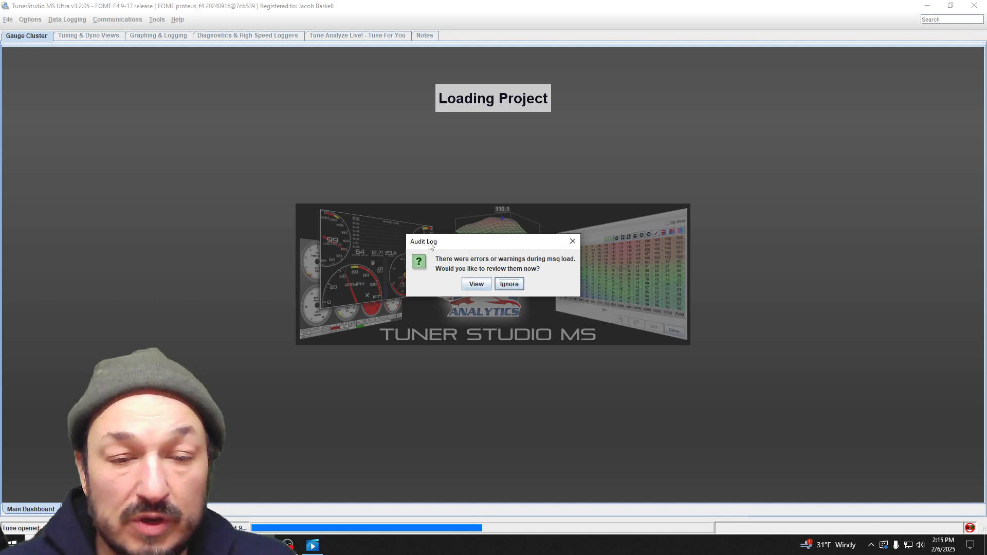
pyautogui.click(509, 284)
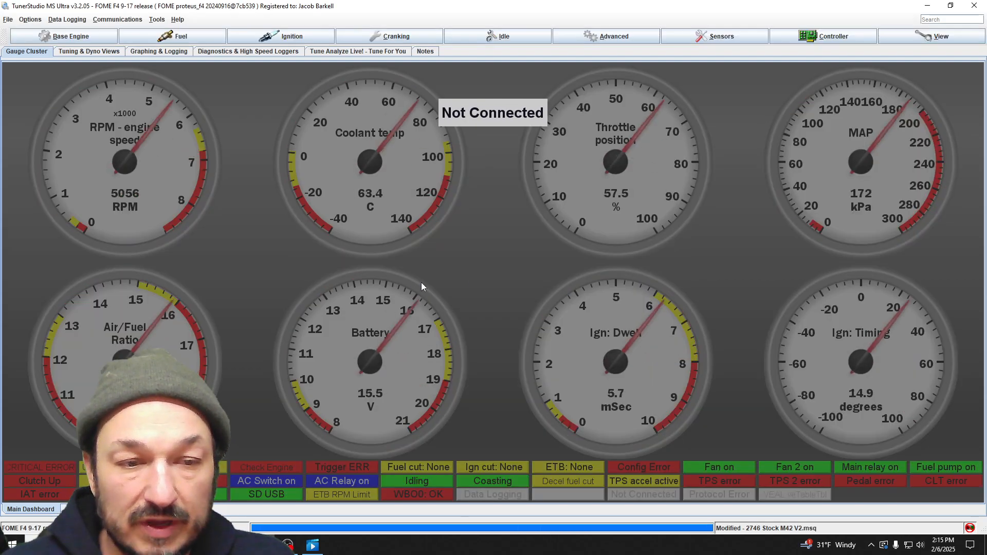
# - Review the Target Lambda table in the fuel settings and close it
pyautogui.click(178, 36)
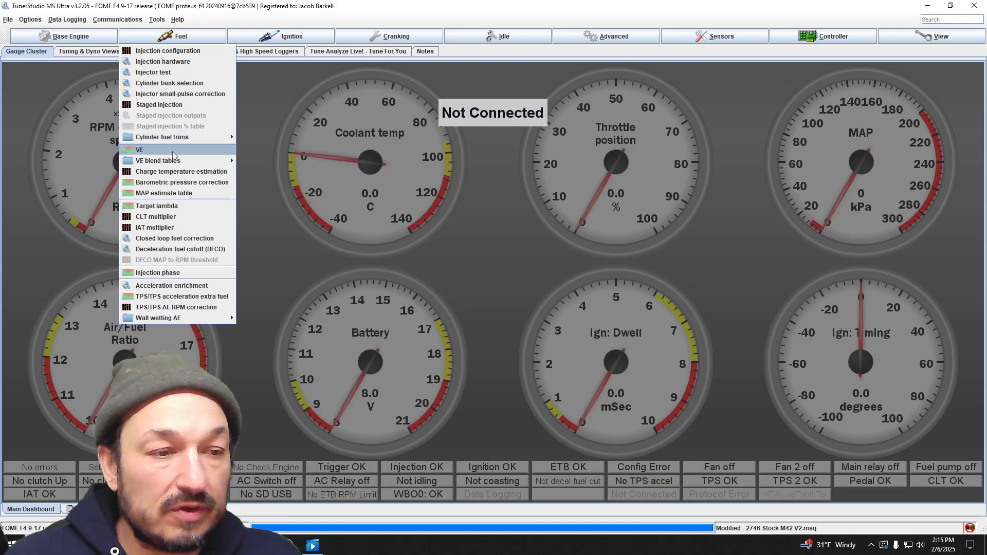
pyautogui.click(169, 206)
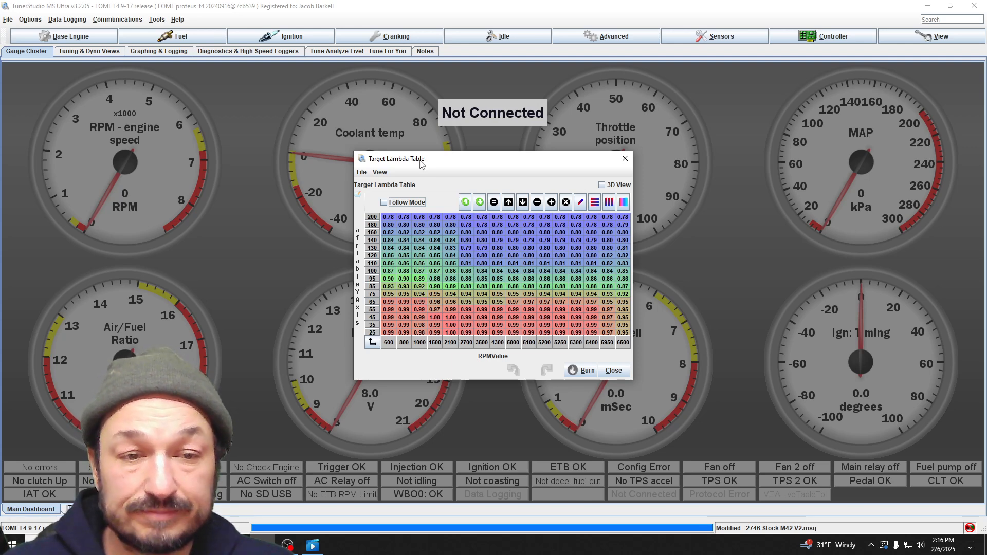
pyautogui.moveTo(463, 158); pyautogui.dragTo(414, 112)
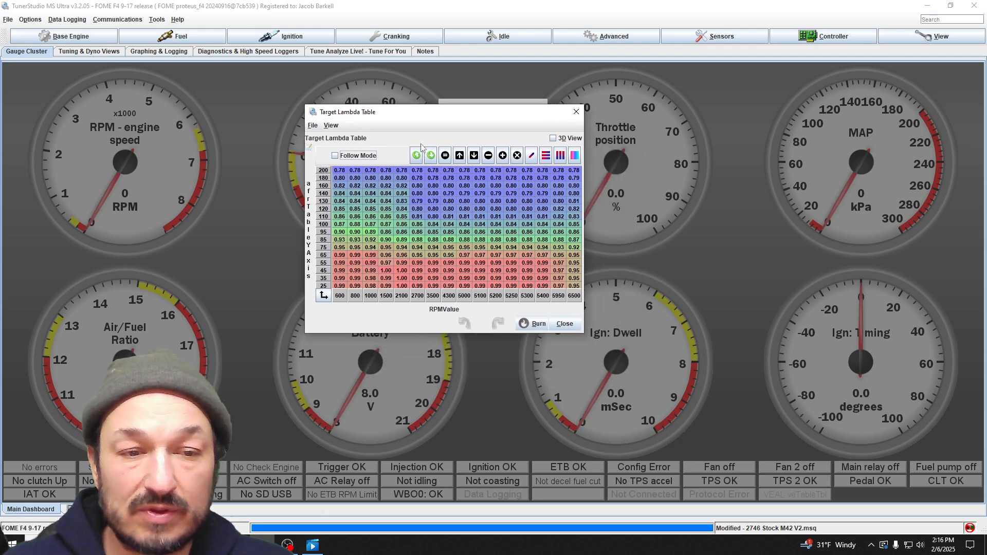
pyautogui.click(576, 112)
# - Examine the CLT multiplier warmup curve at the 110 and 10 °C coolant points, and close it
pyautogui.click(171, 40)
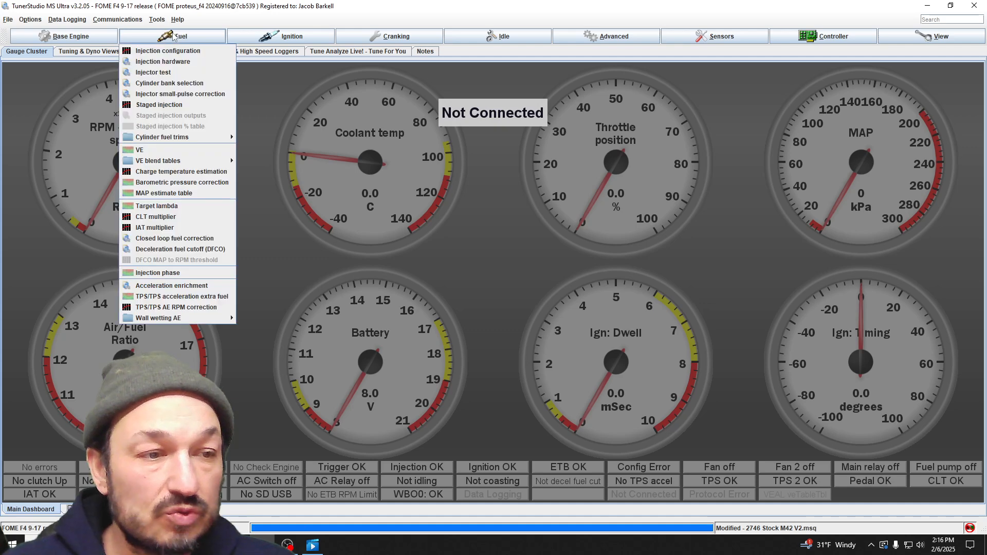
pyautogui.click(157, 217)
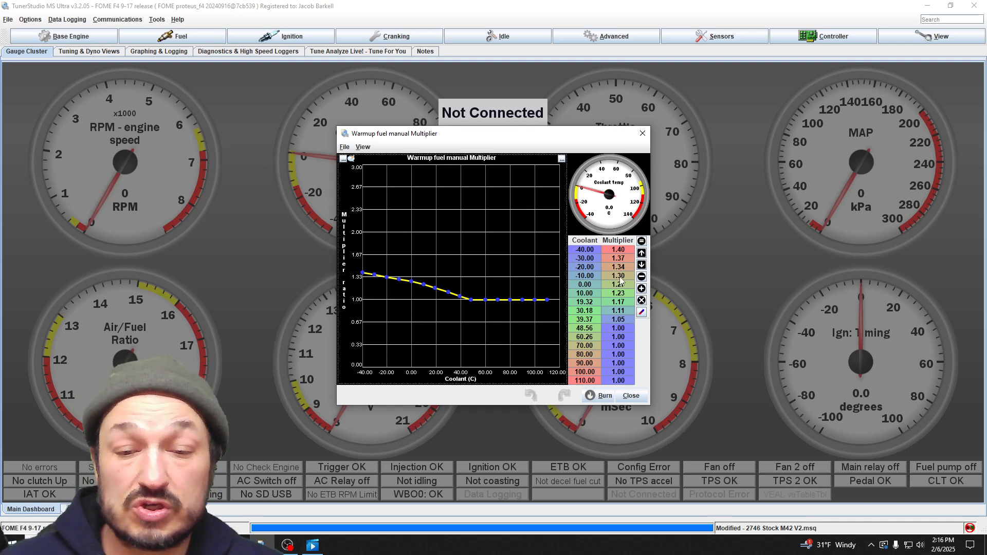
pyautogui.click(621, 383)
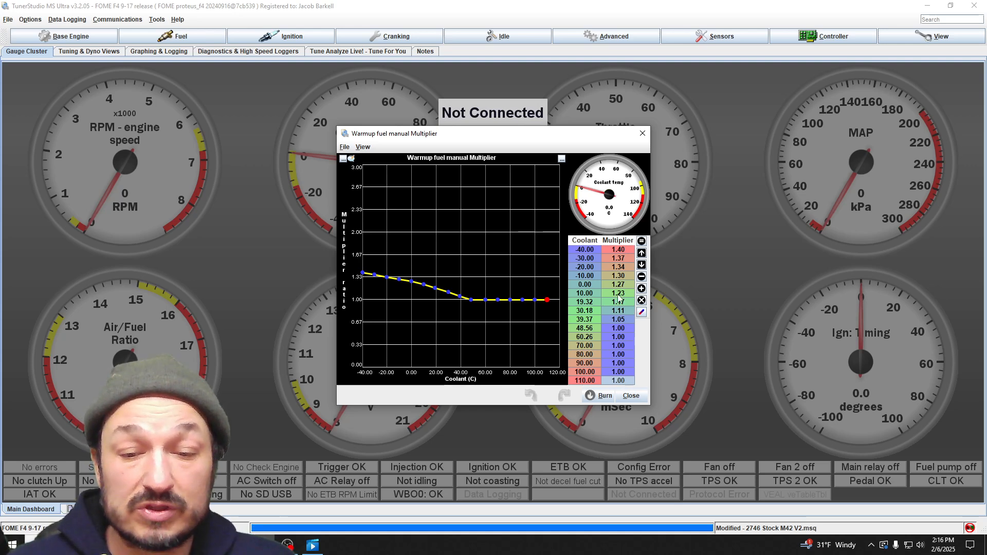
pyautogui.click(586, 297)
pyautogui.click(622, 296)
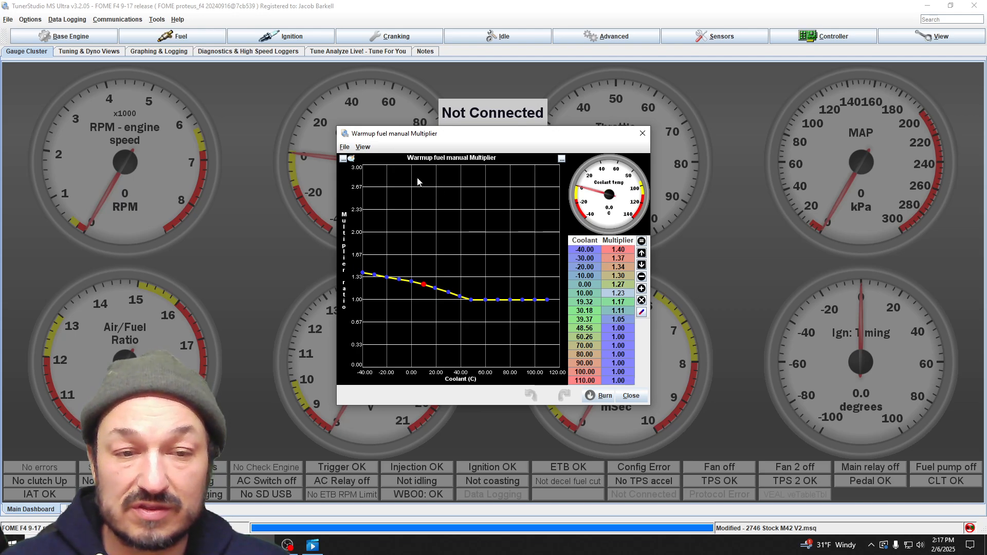
pyautogui.click(643, 133)
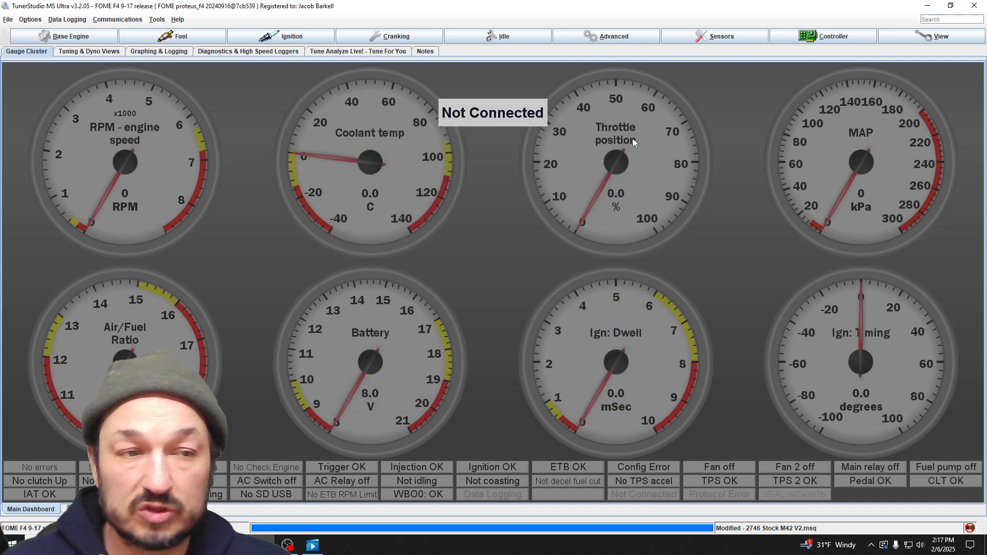
# - Review the intake air temperature fuel multiplier curve in the fuel settings and close it
pyautogui.click(175, 36)
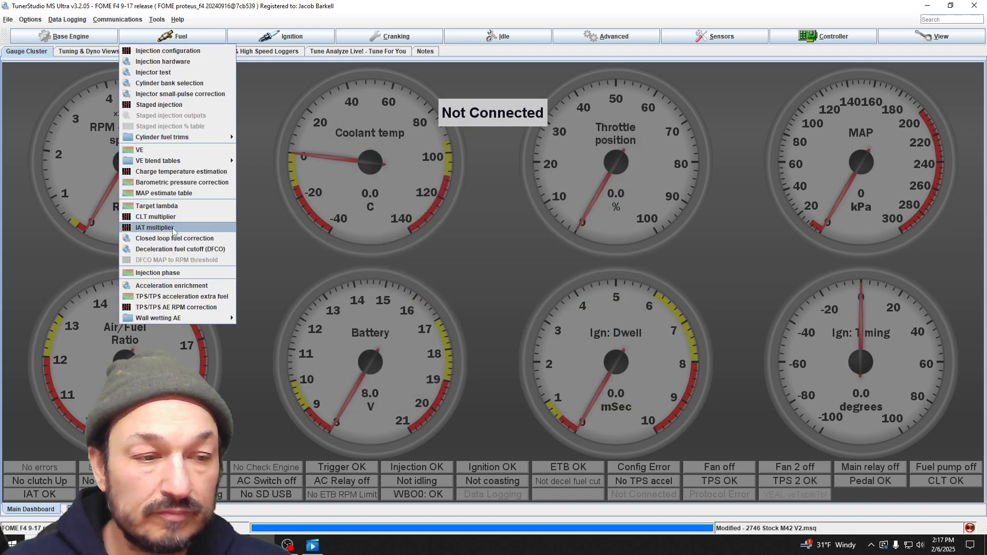
pyautogui.click(154, 227)
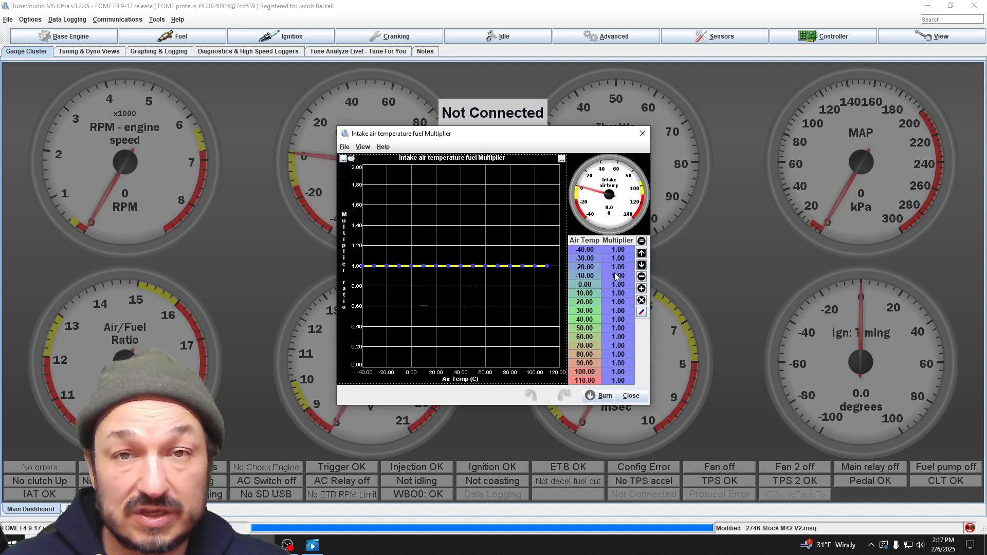
pyautogui.click(643, 133)
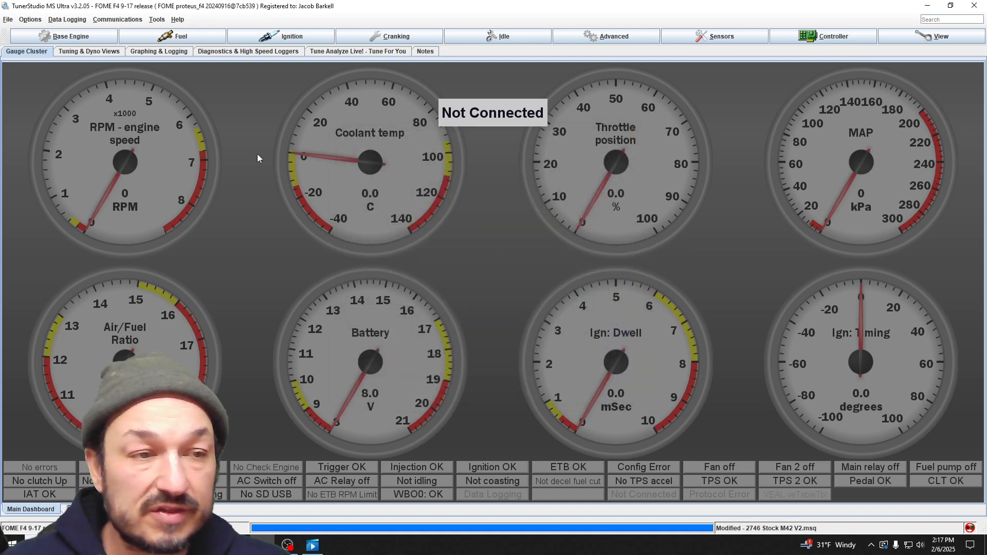
# - Examine the closed loop fuel correction settings, including startup delay, minimum AFR and the main region's time constant, and close them
pyautogui.click(192, 37)
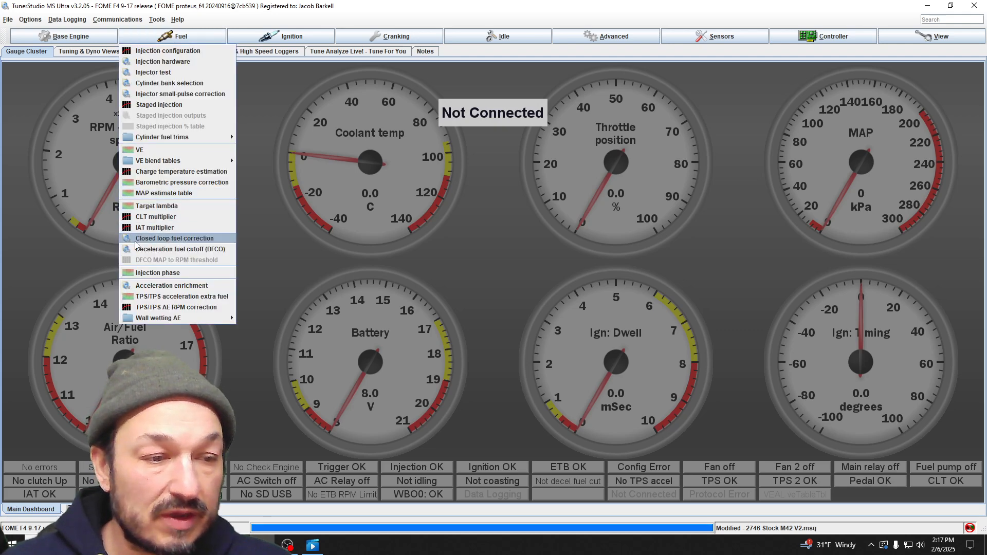
pyautogui.click(160, 240)
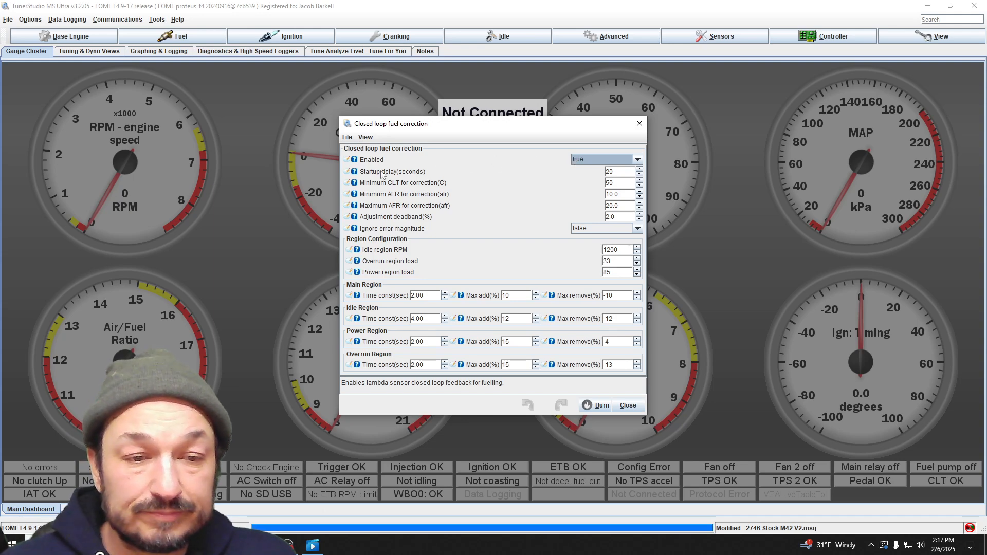
pyautogui.click(625, 175)
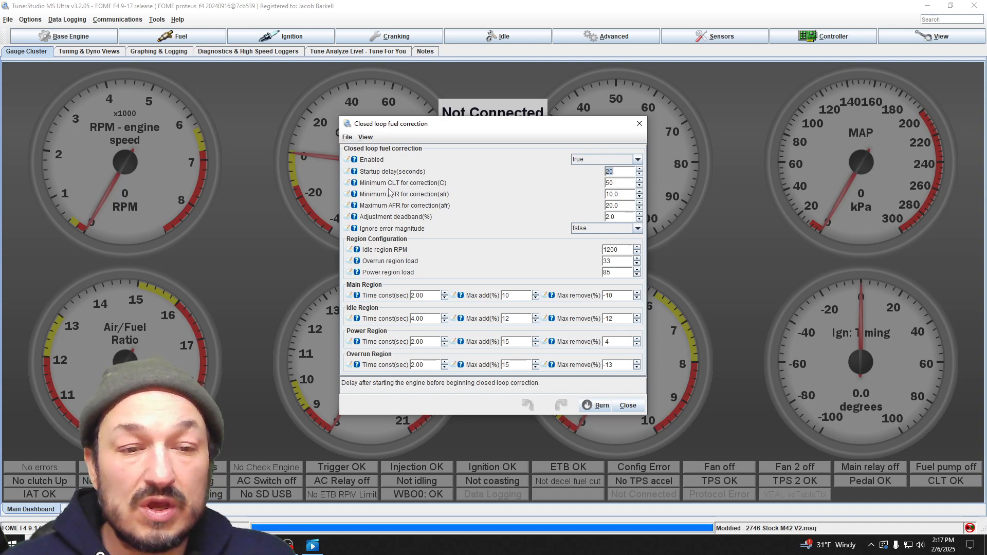
pyautogui.click(625, 195)
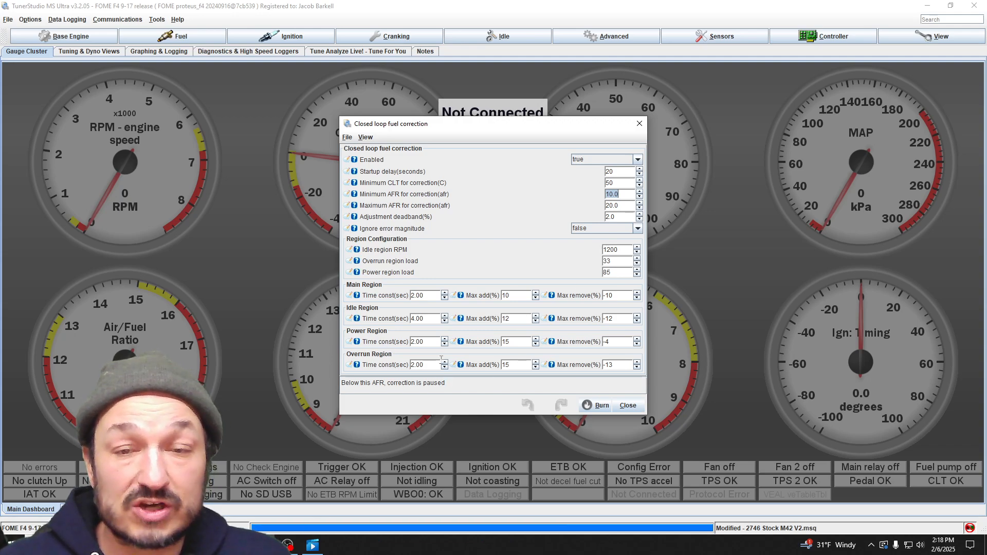
pyautogui.click(429, 297)
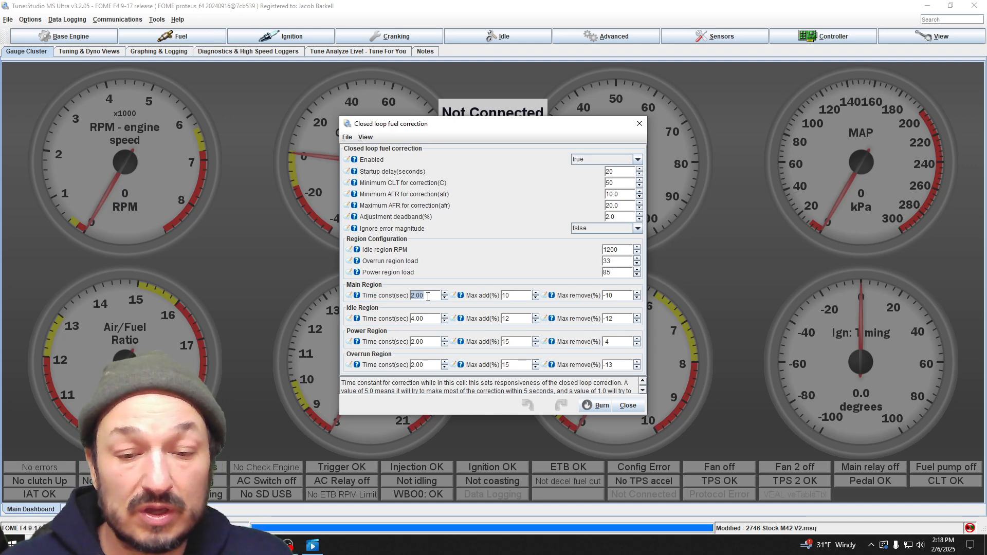
pyautogui.click(637, 407)
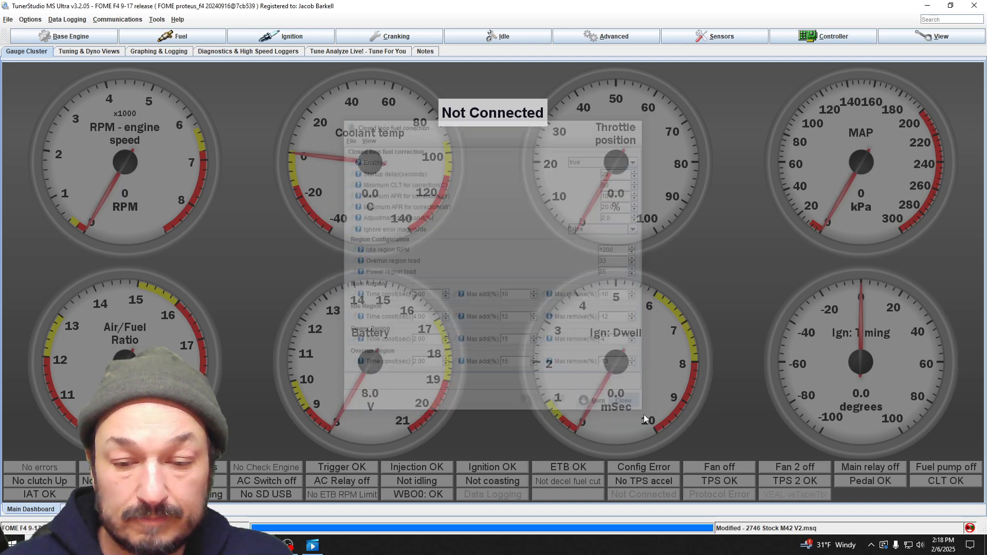
# - Review the deceleration fuel cutoff settings, checking the RPM thresholds for cutting and restoring fuel, and close them
pyautogui.click(174, 36)
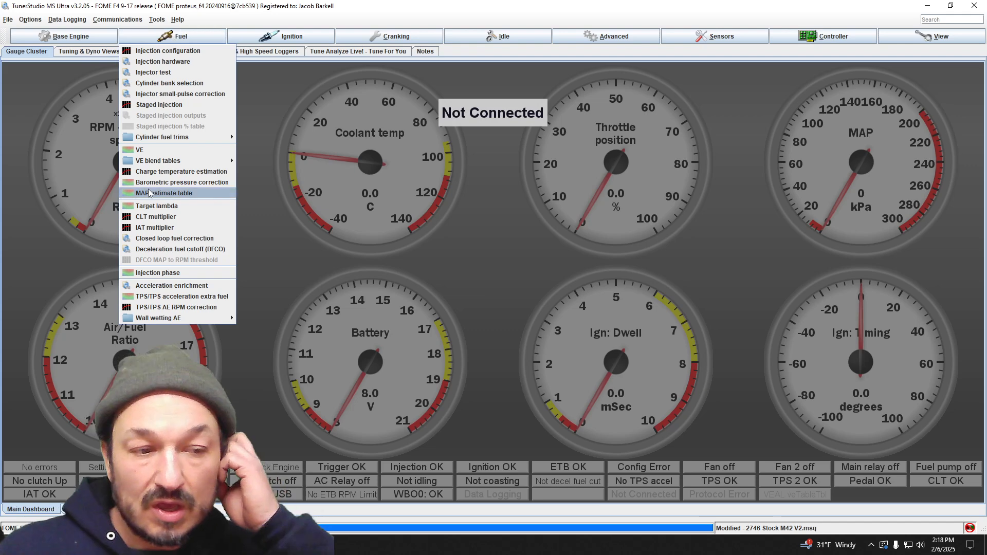
pyautogui.click(190, 250)
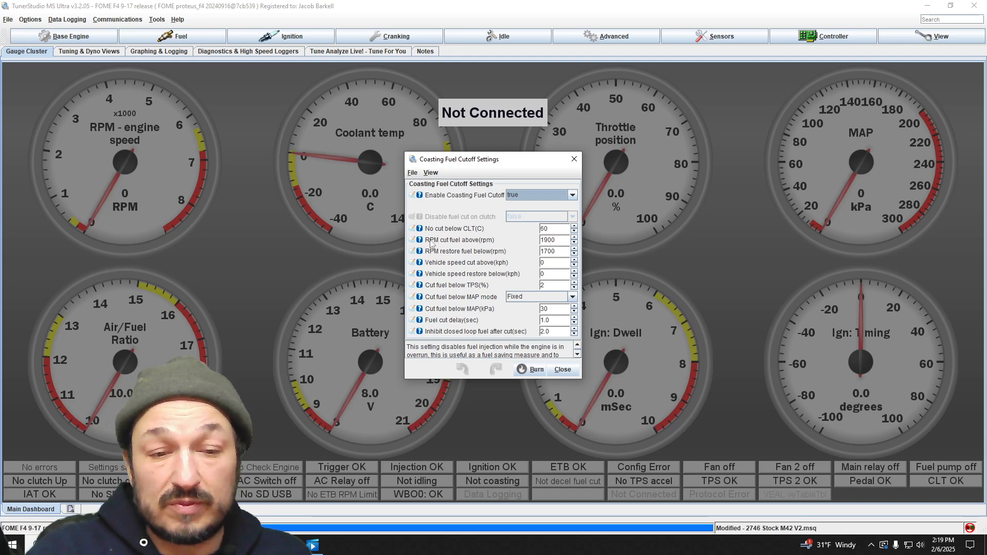
pyautogui.click(563, 240)
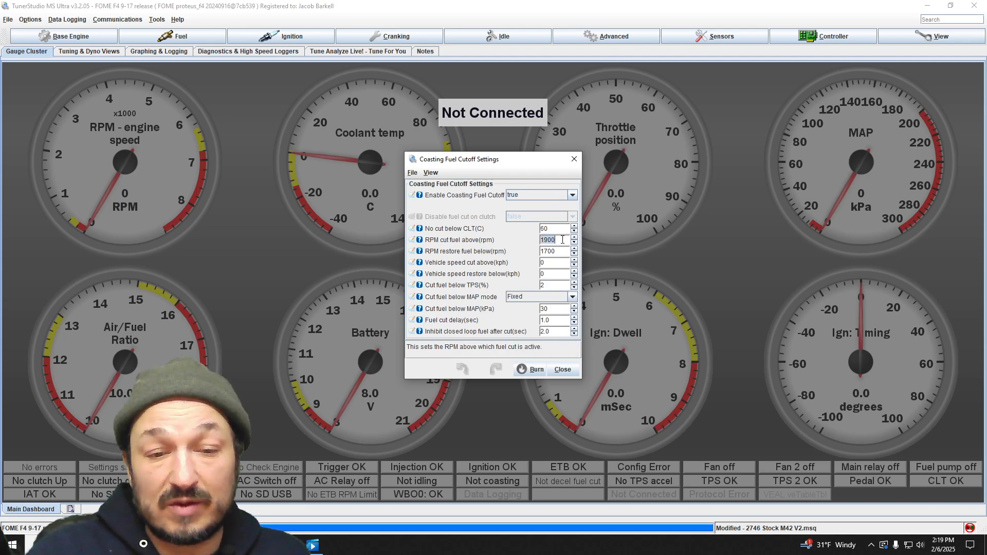
pyautogui.click(566, 252)
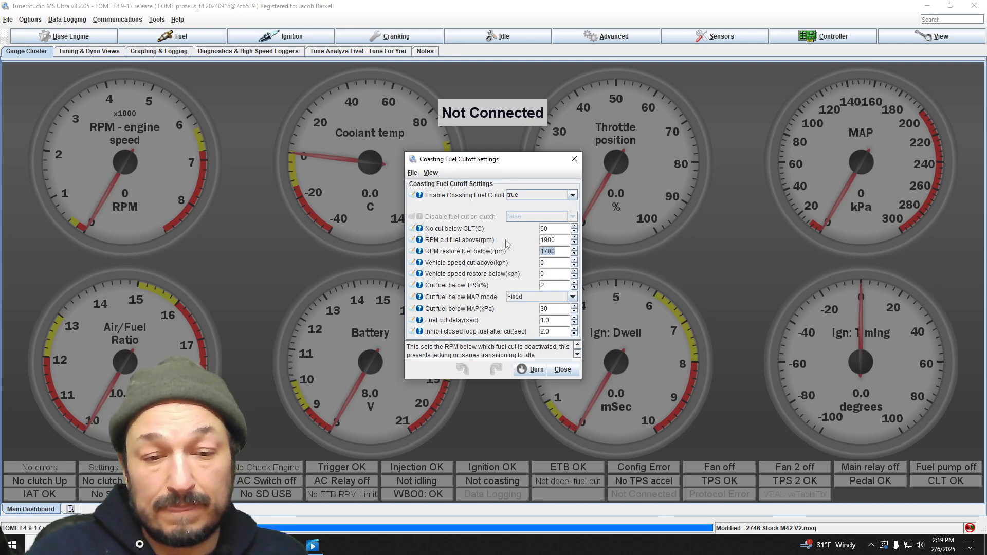
pyautogui.click(578, 369)
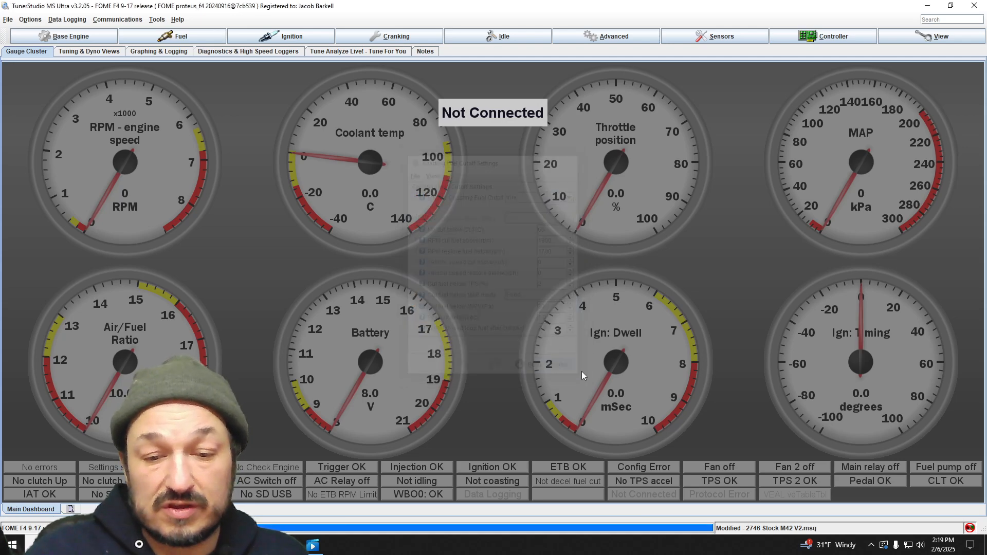
# - Open the acceleration enrichment settings, move their window aside and examine the TPS enrichment length
pyautogui.click(179, 39)
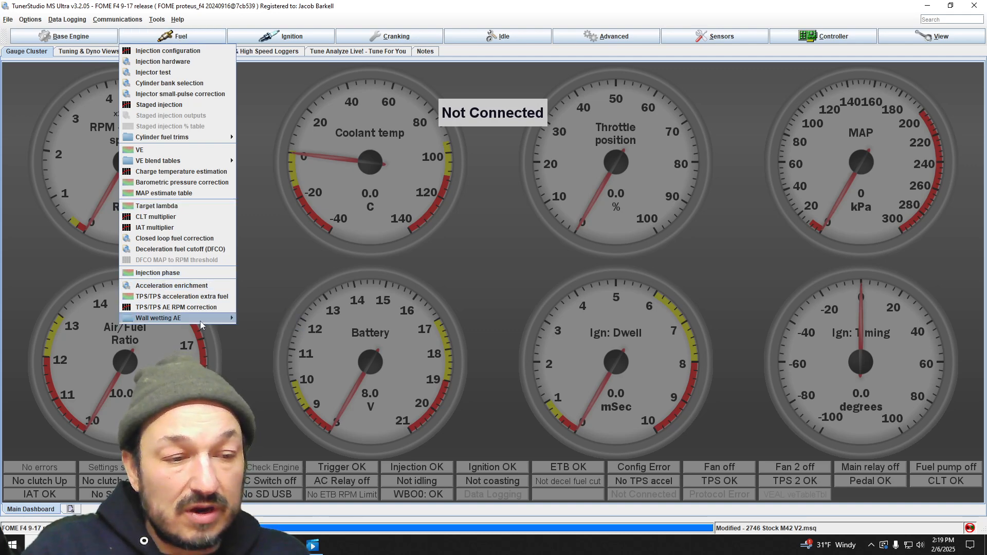
pyautogui.click(194, 286)
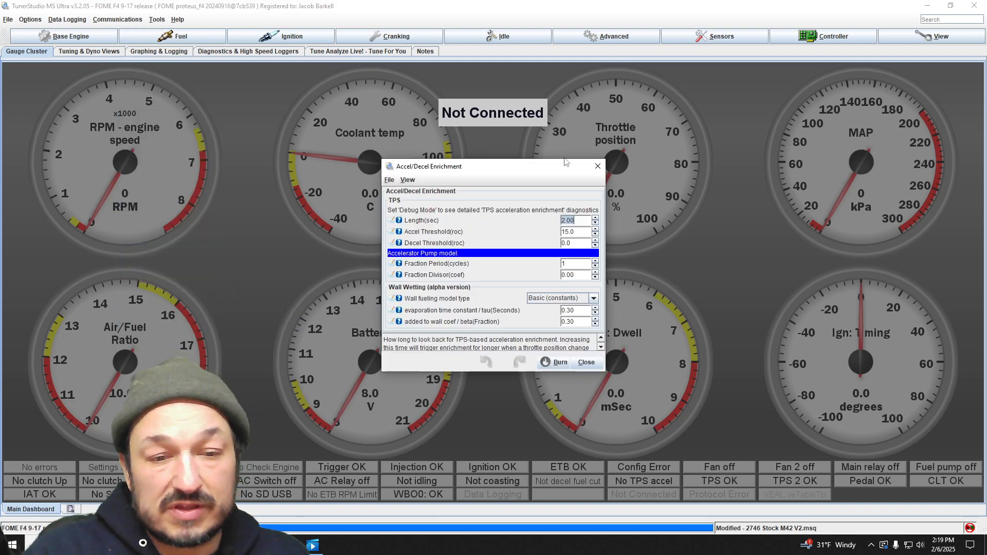
pyautogui.moveTo(516, 163); pyautogui.dragTo(431, 138)
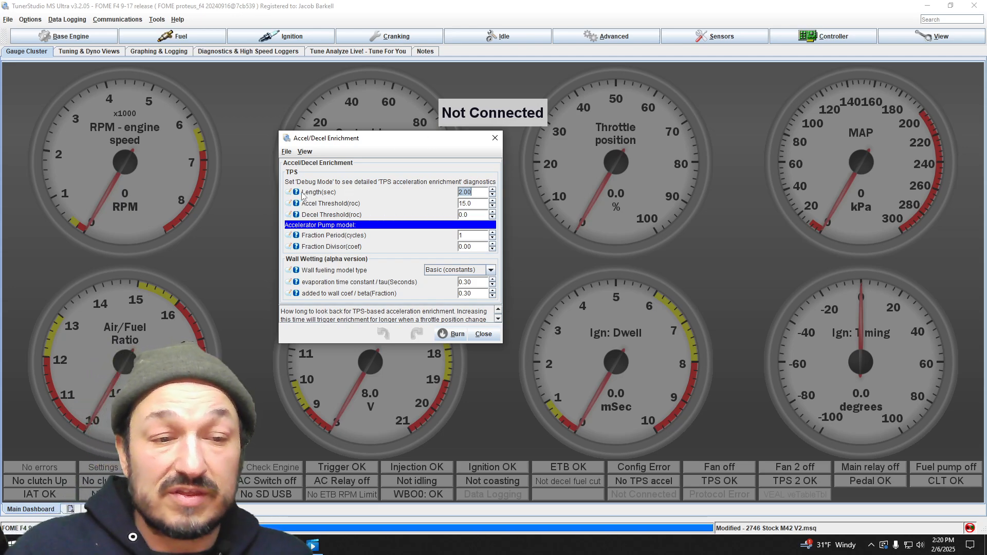
pyautogui.click(477, 193)
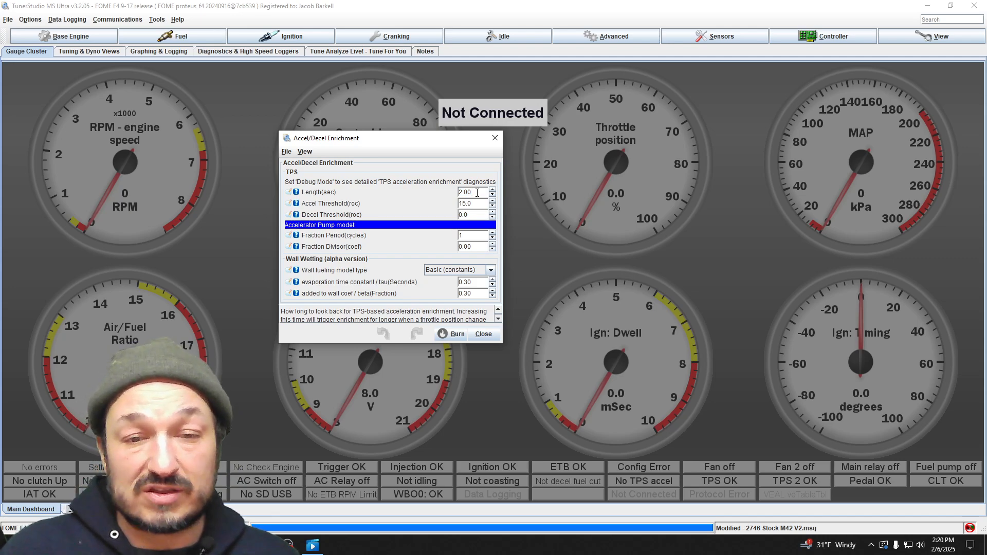
# - Review the TPS/TPS acceleration extra fuel table beside the enrichment settings and close both windows
pyautogui.click(175, 36)
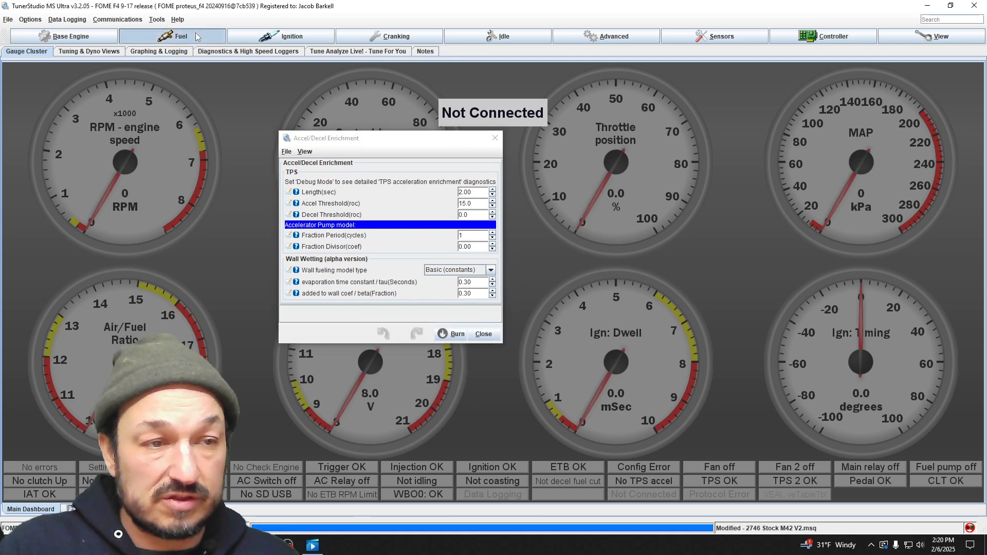
pyautogui.click(196, 297)
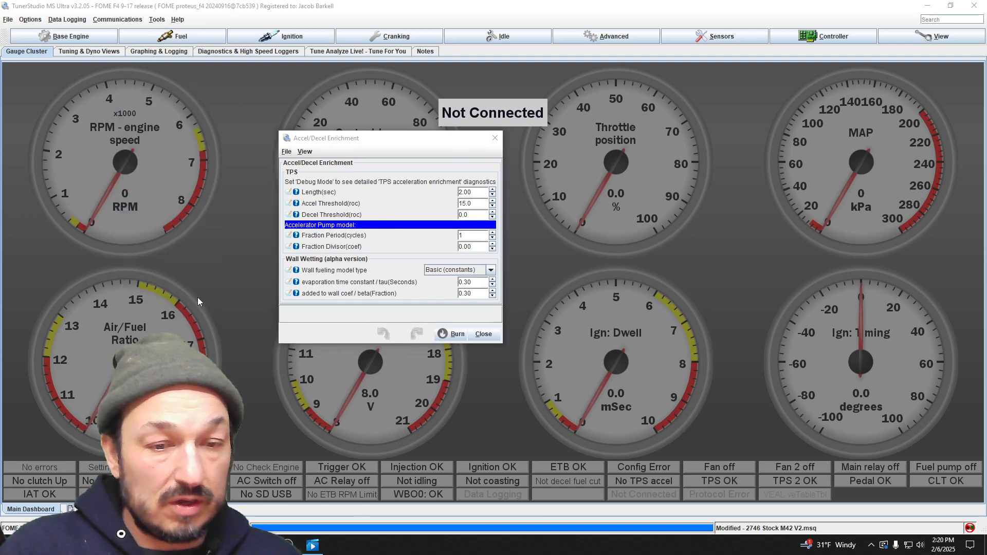
pyautogui.moveTo(485, 193); pyautogui.dragTo(654, 166)
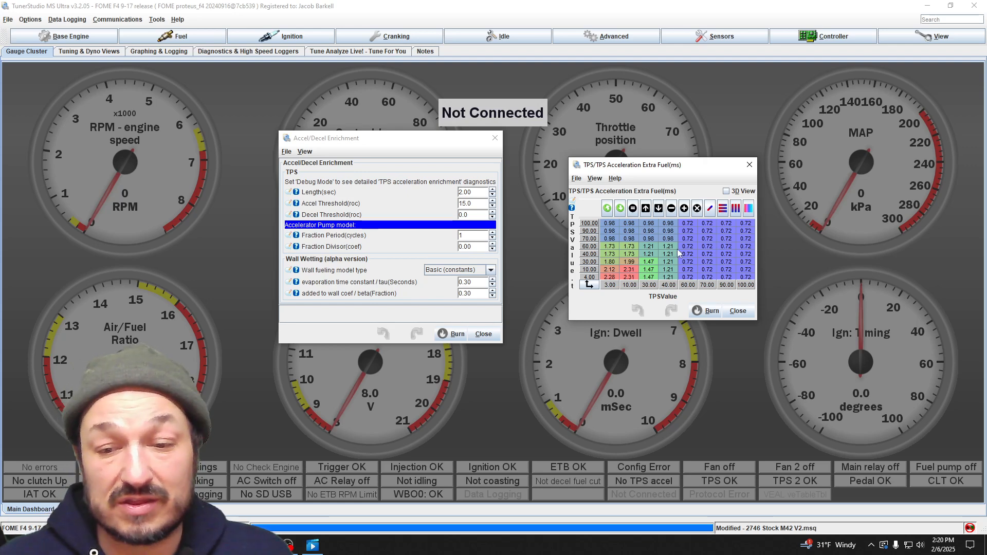
pyautogui.click(738, 311)
pyautogui.click(483, 334)
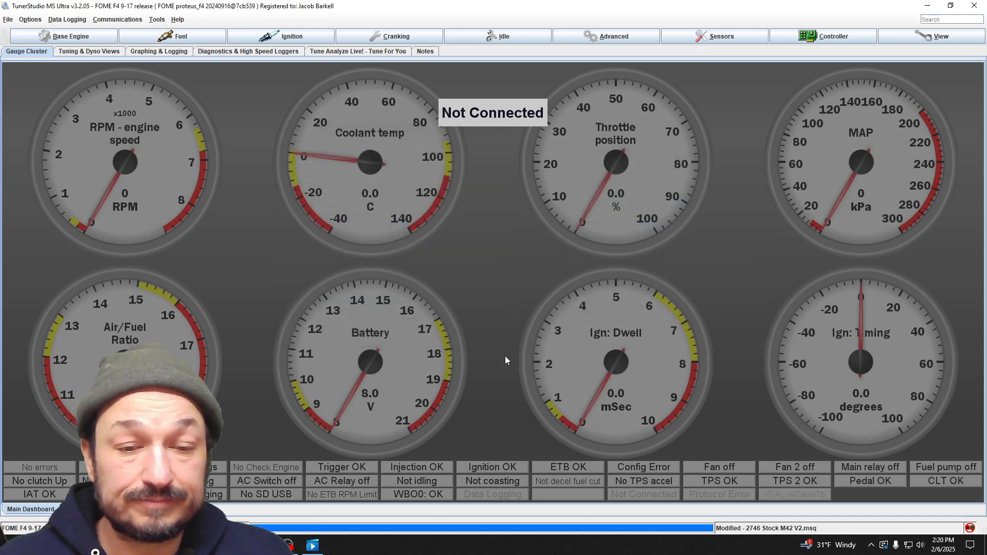
pyautogui.click(175, 36)
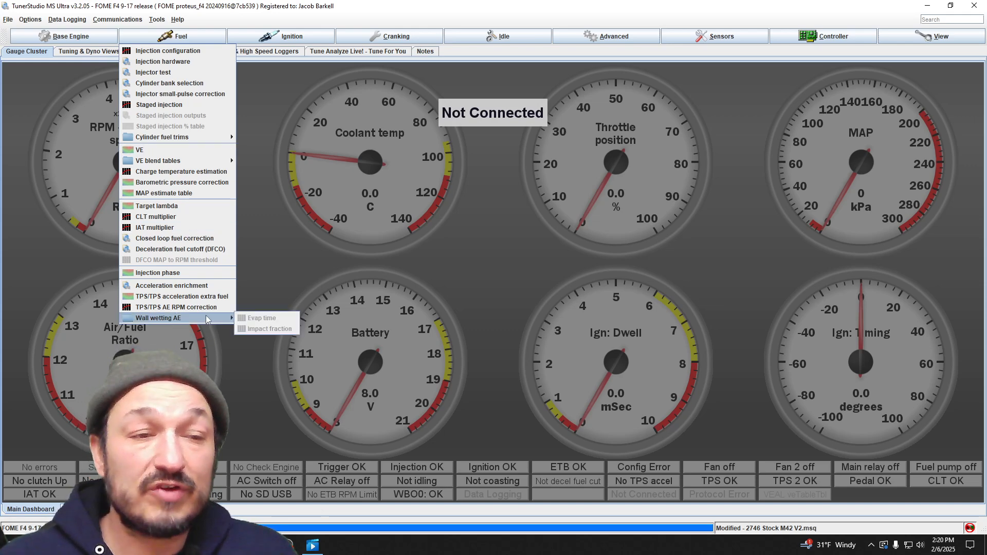
pyautogui.click(454, 243)
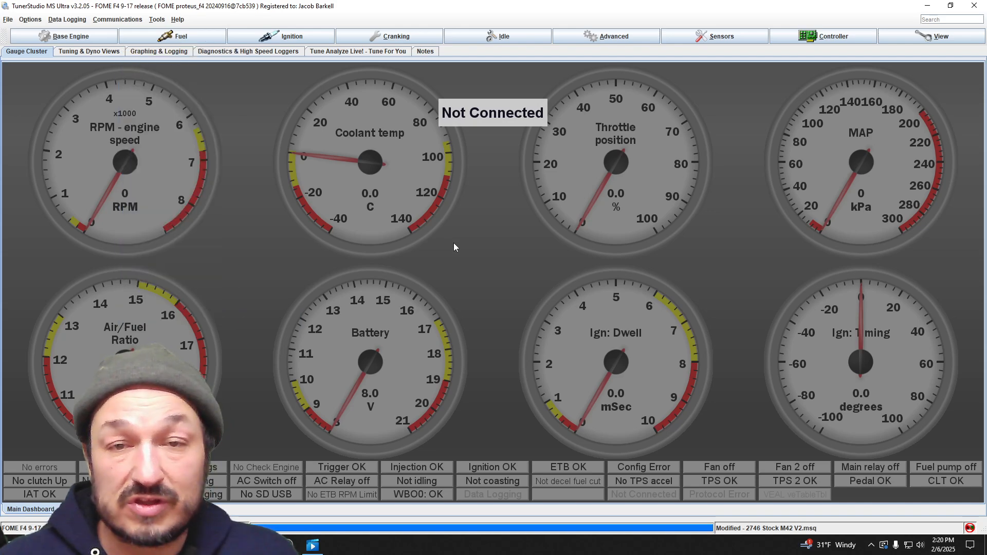